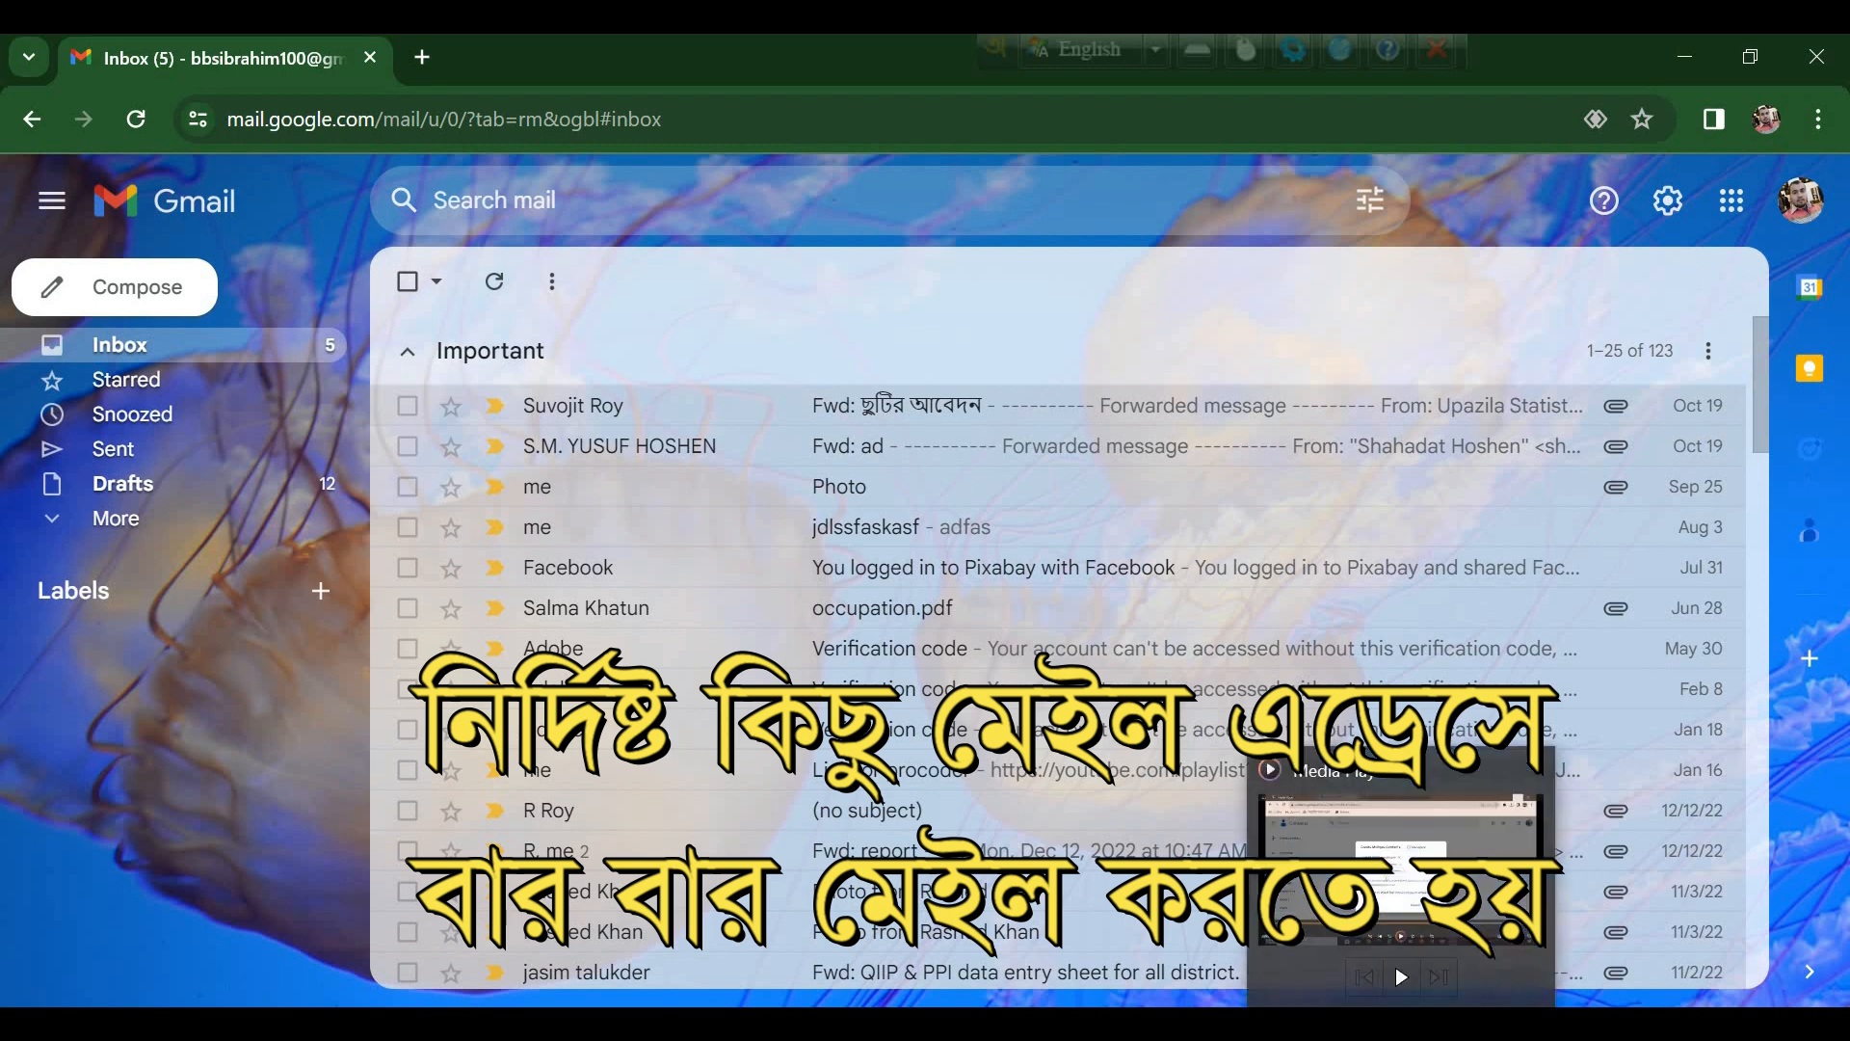
Step: Compose a new message and add three recipients by picking each contact from the To autocomplete suggestions
{"action": "left_click", "coordinate": [135, 287]}
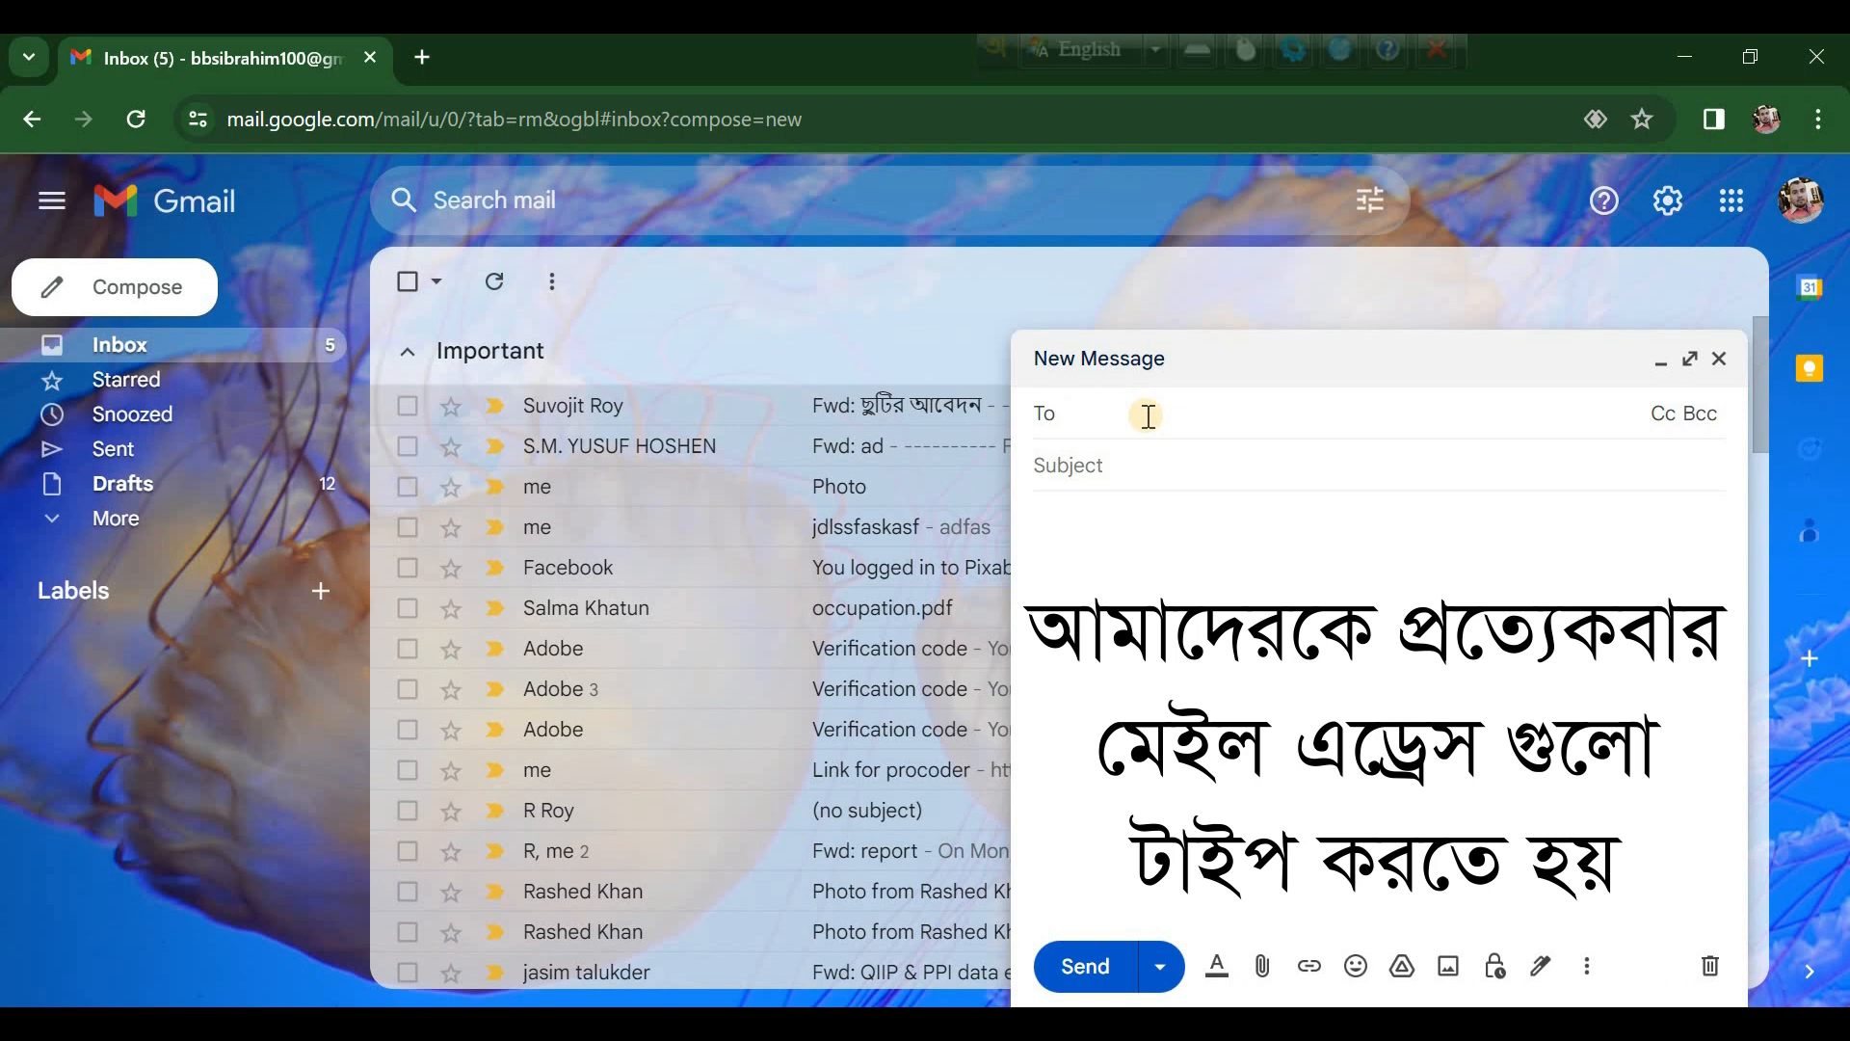
{"action": "type", "text": "mik"}
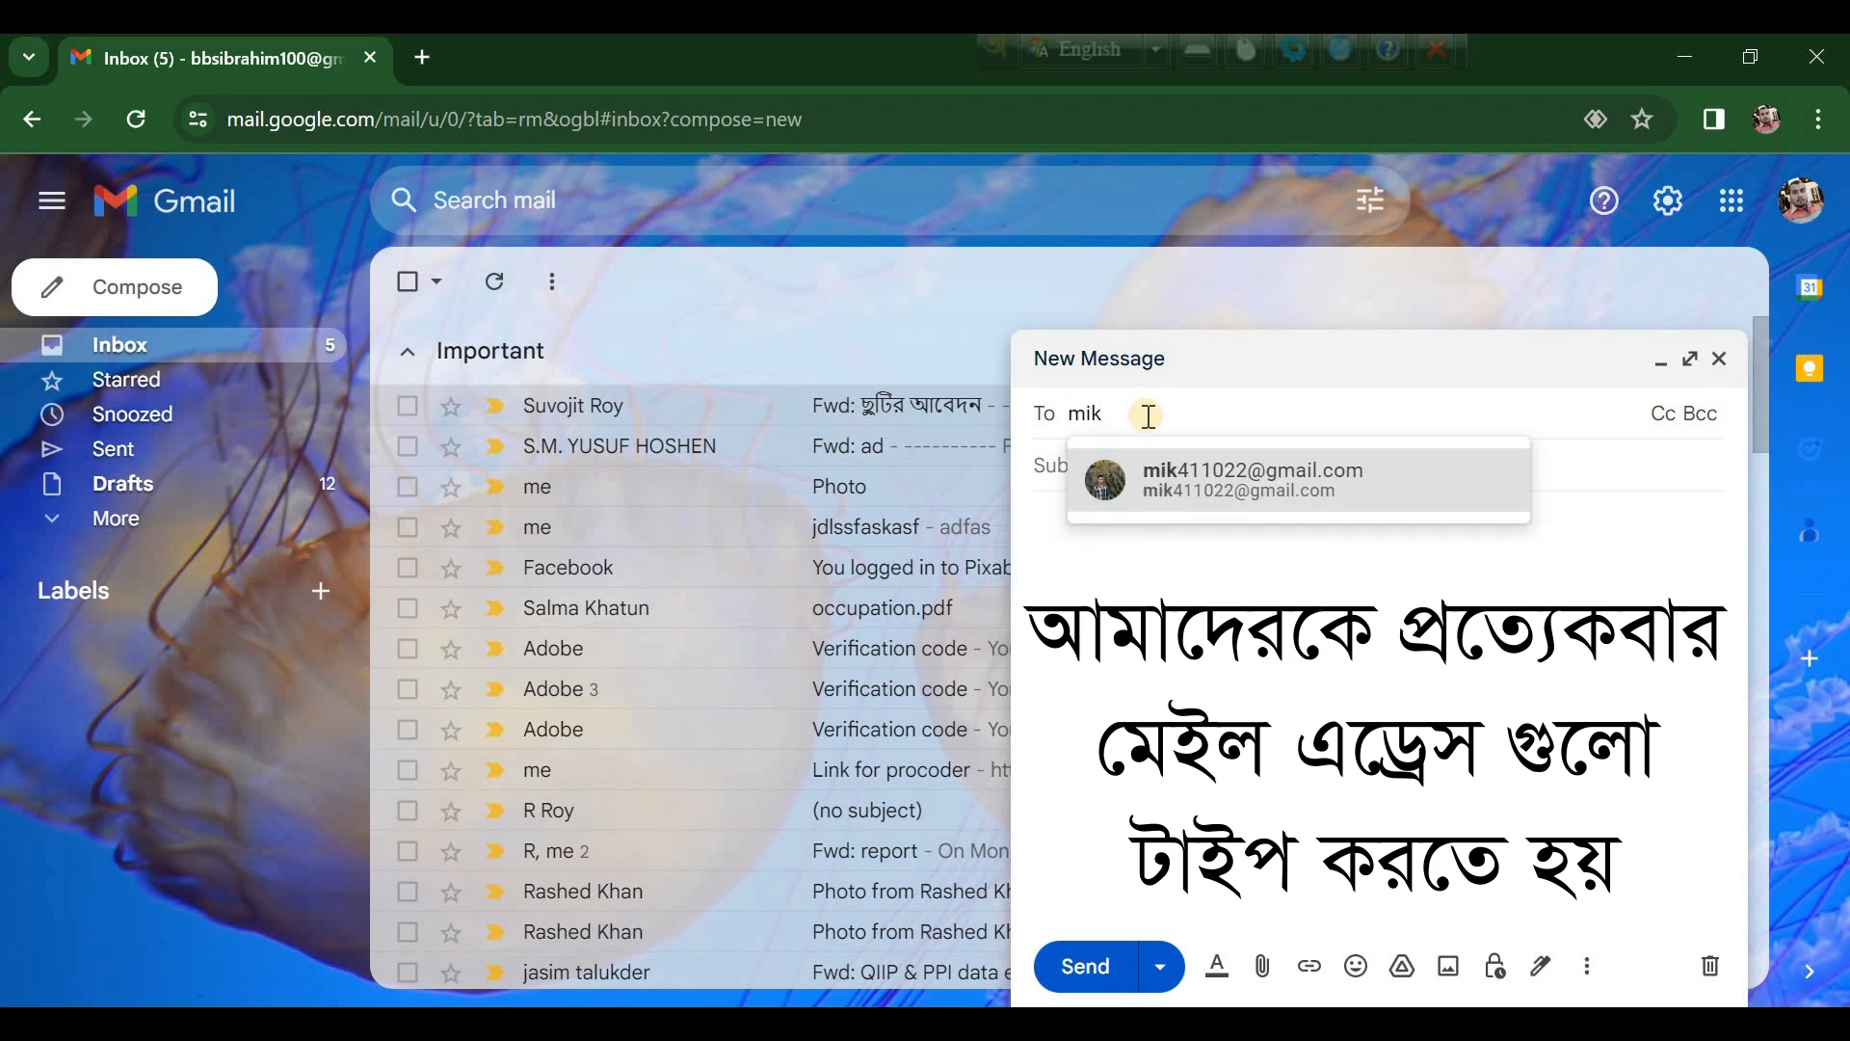
{"action": "left_click", "coordinate": [1214, 466]}
{"action": "type", "text": "bbsi"}
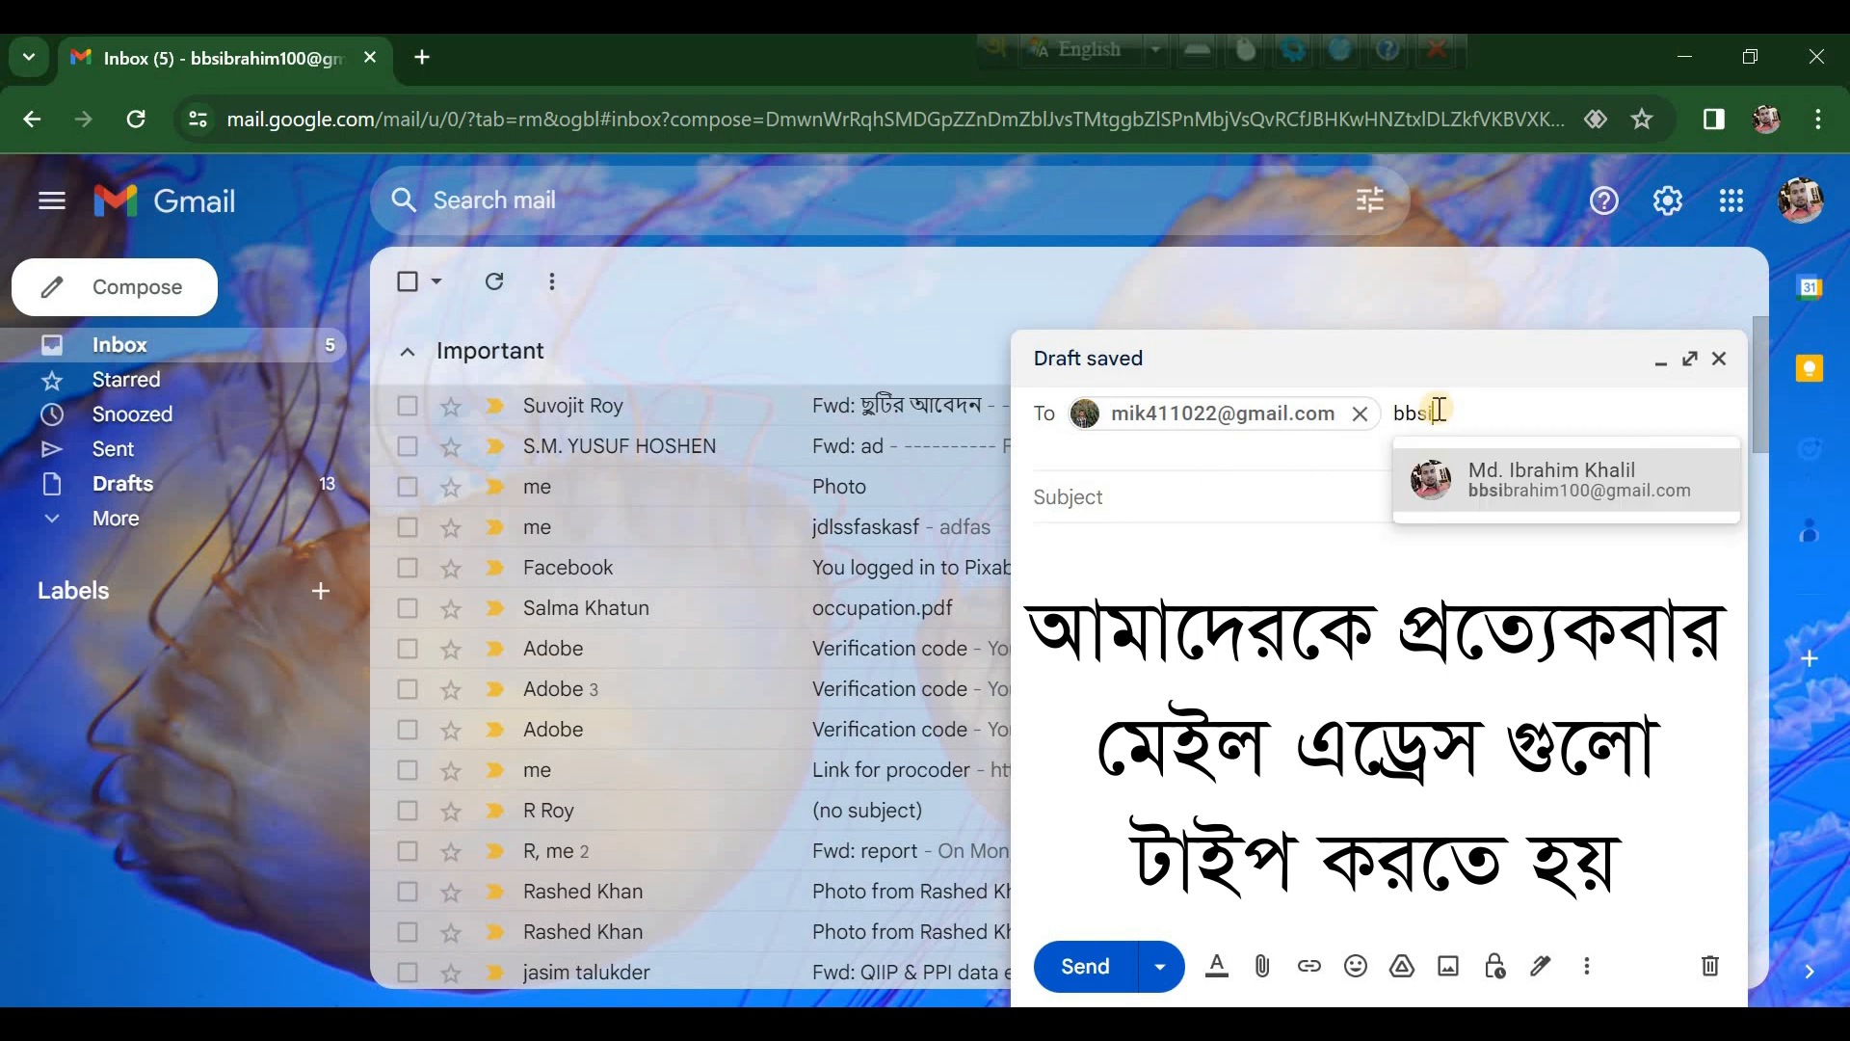
{"action": "left_click", "coordinate": [1531, 465]}
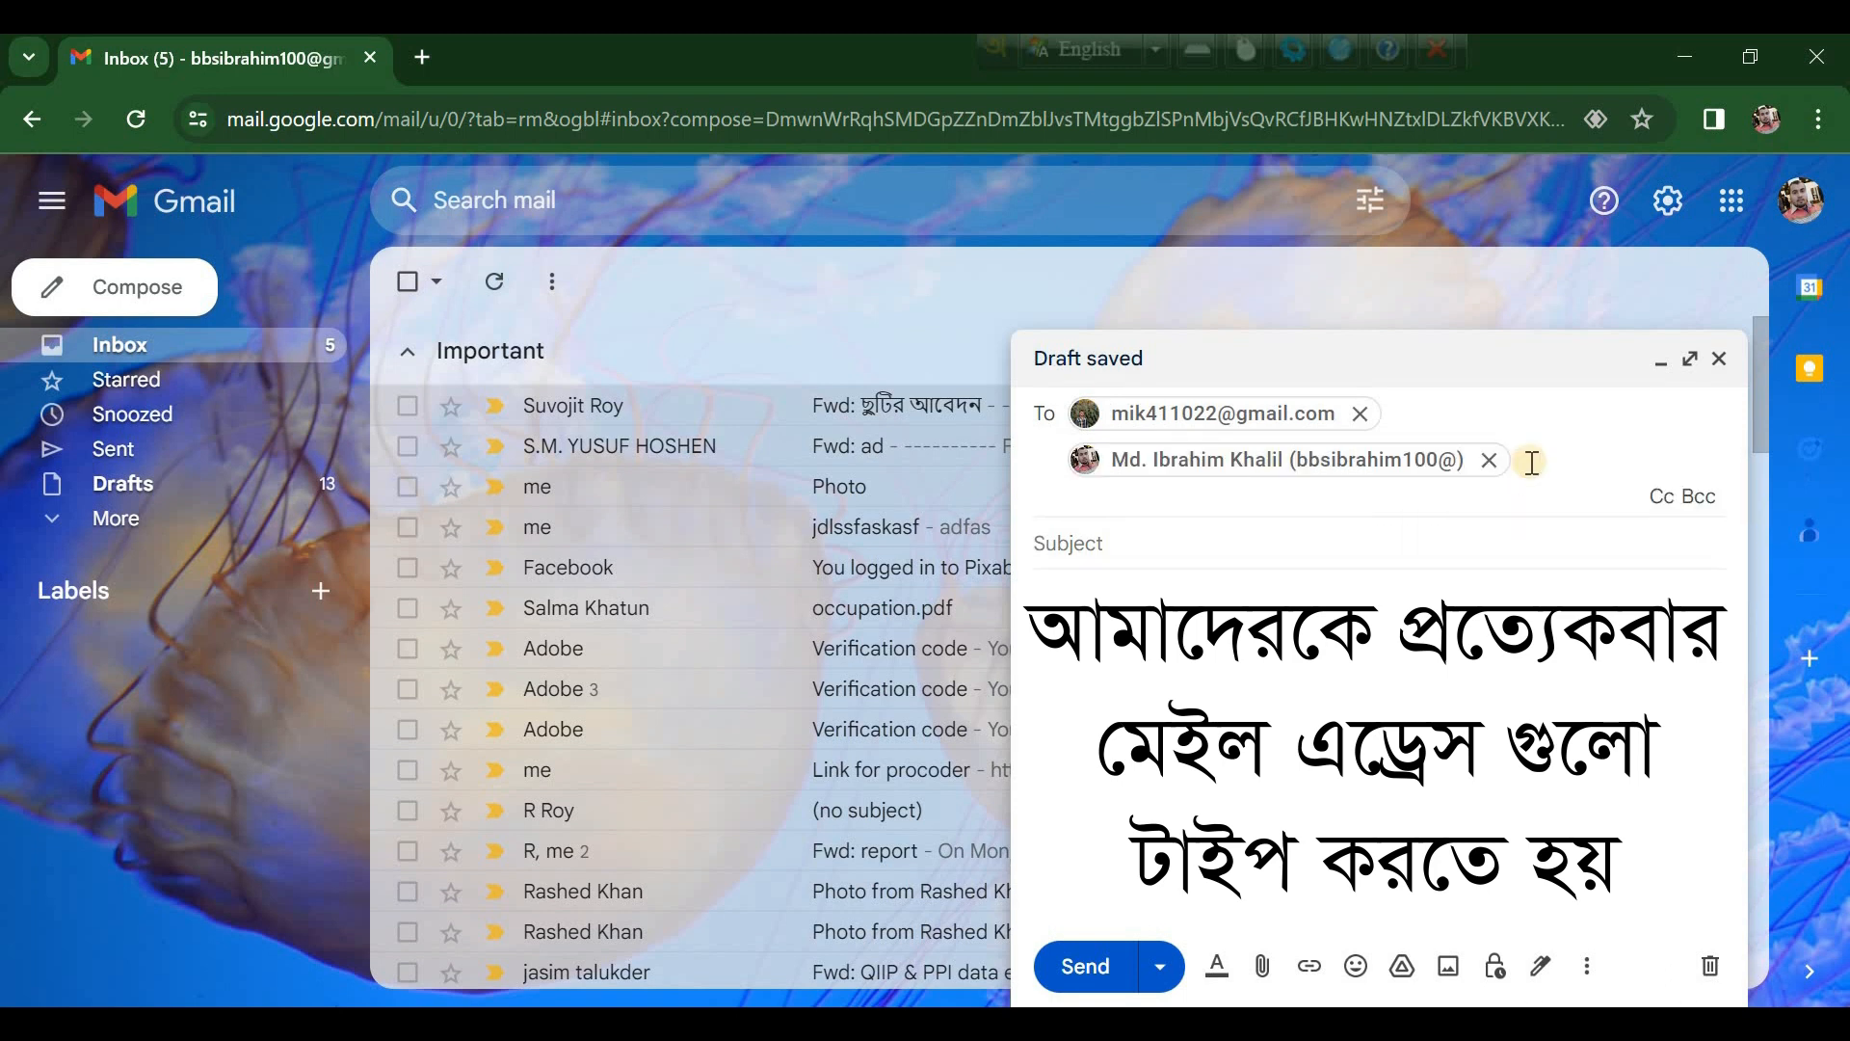
{"action": "type", "text": "ib"}
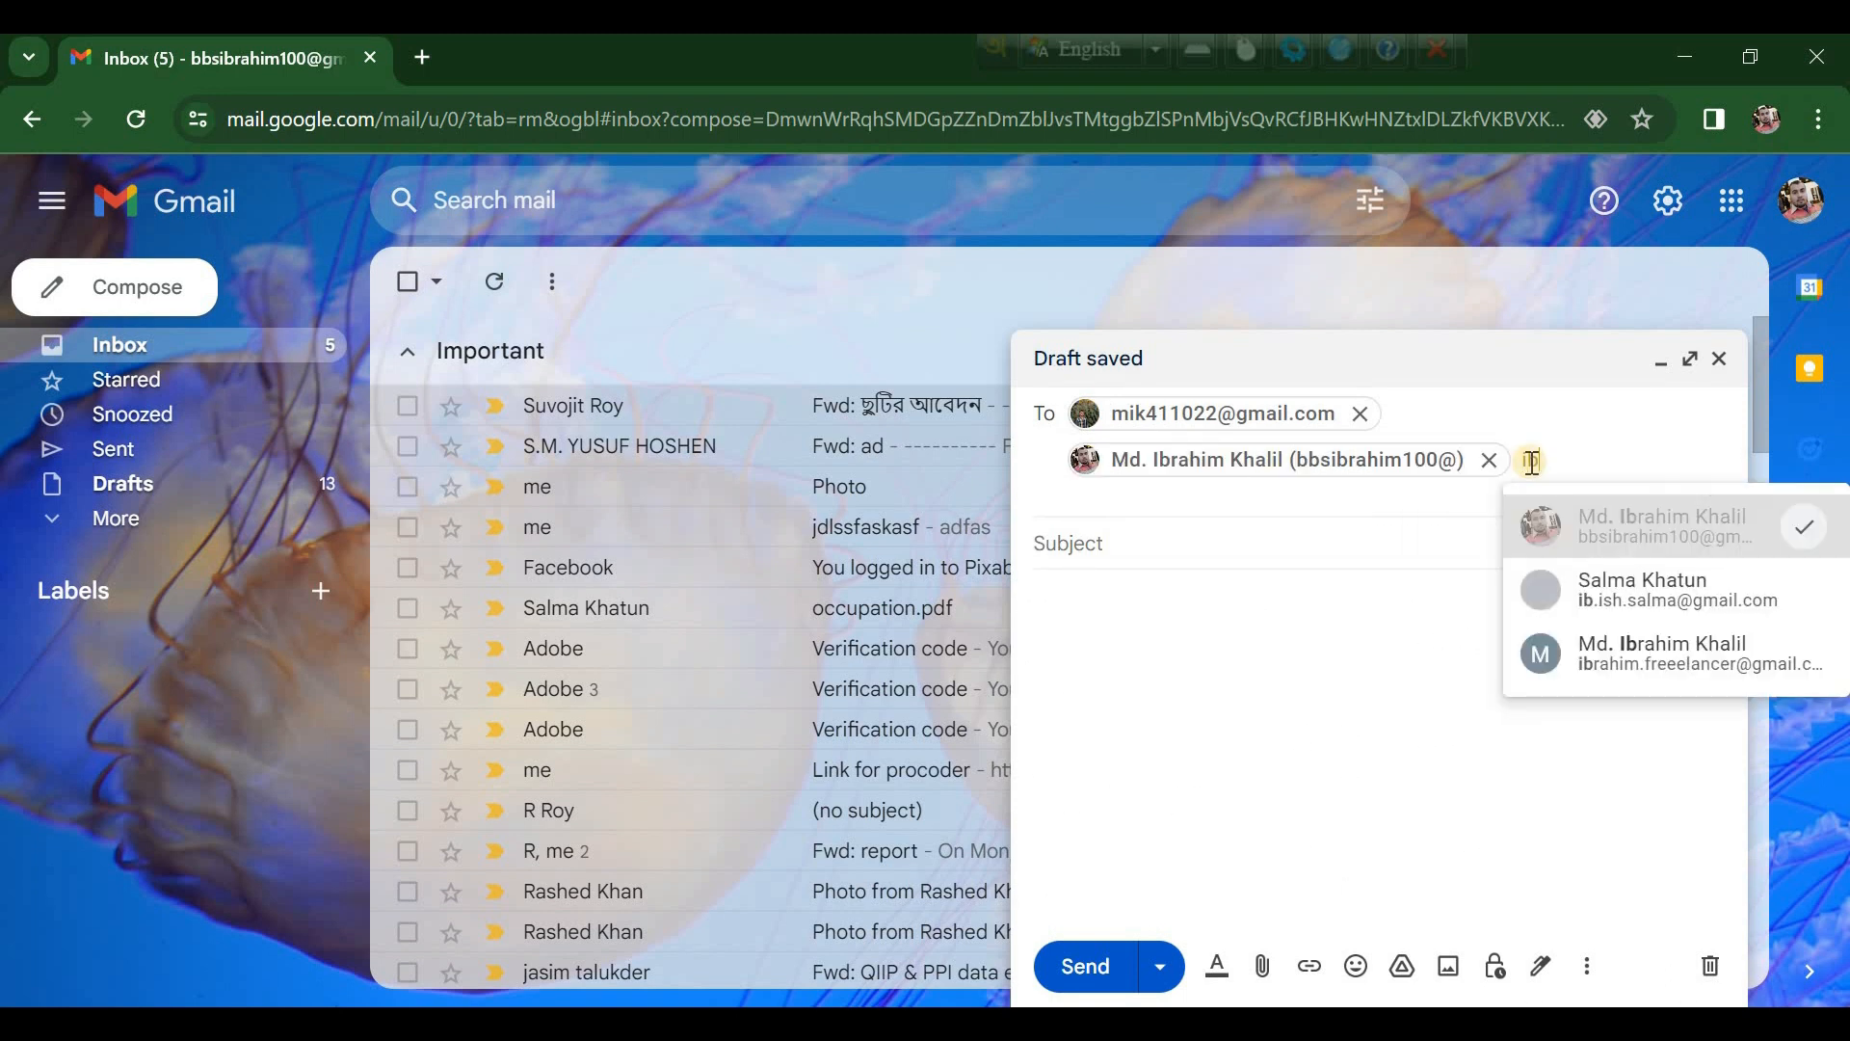
{"action": "left_click", "coordinate": [1604, 586]}
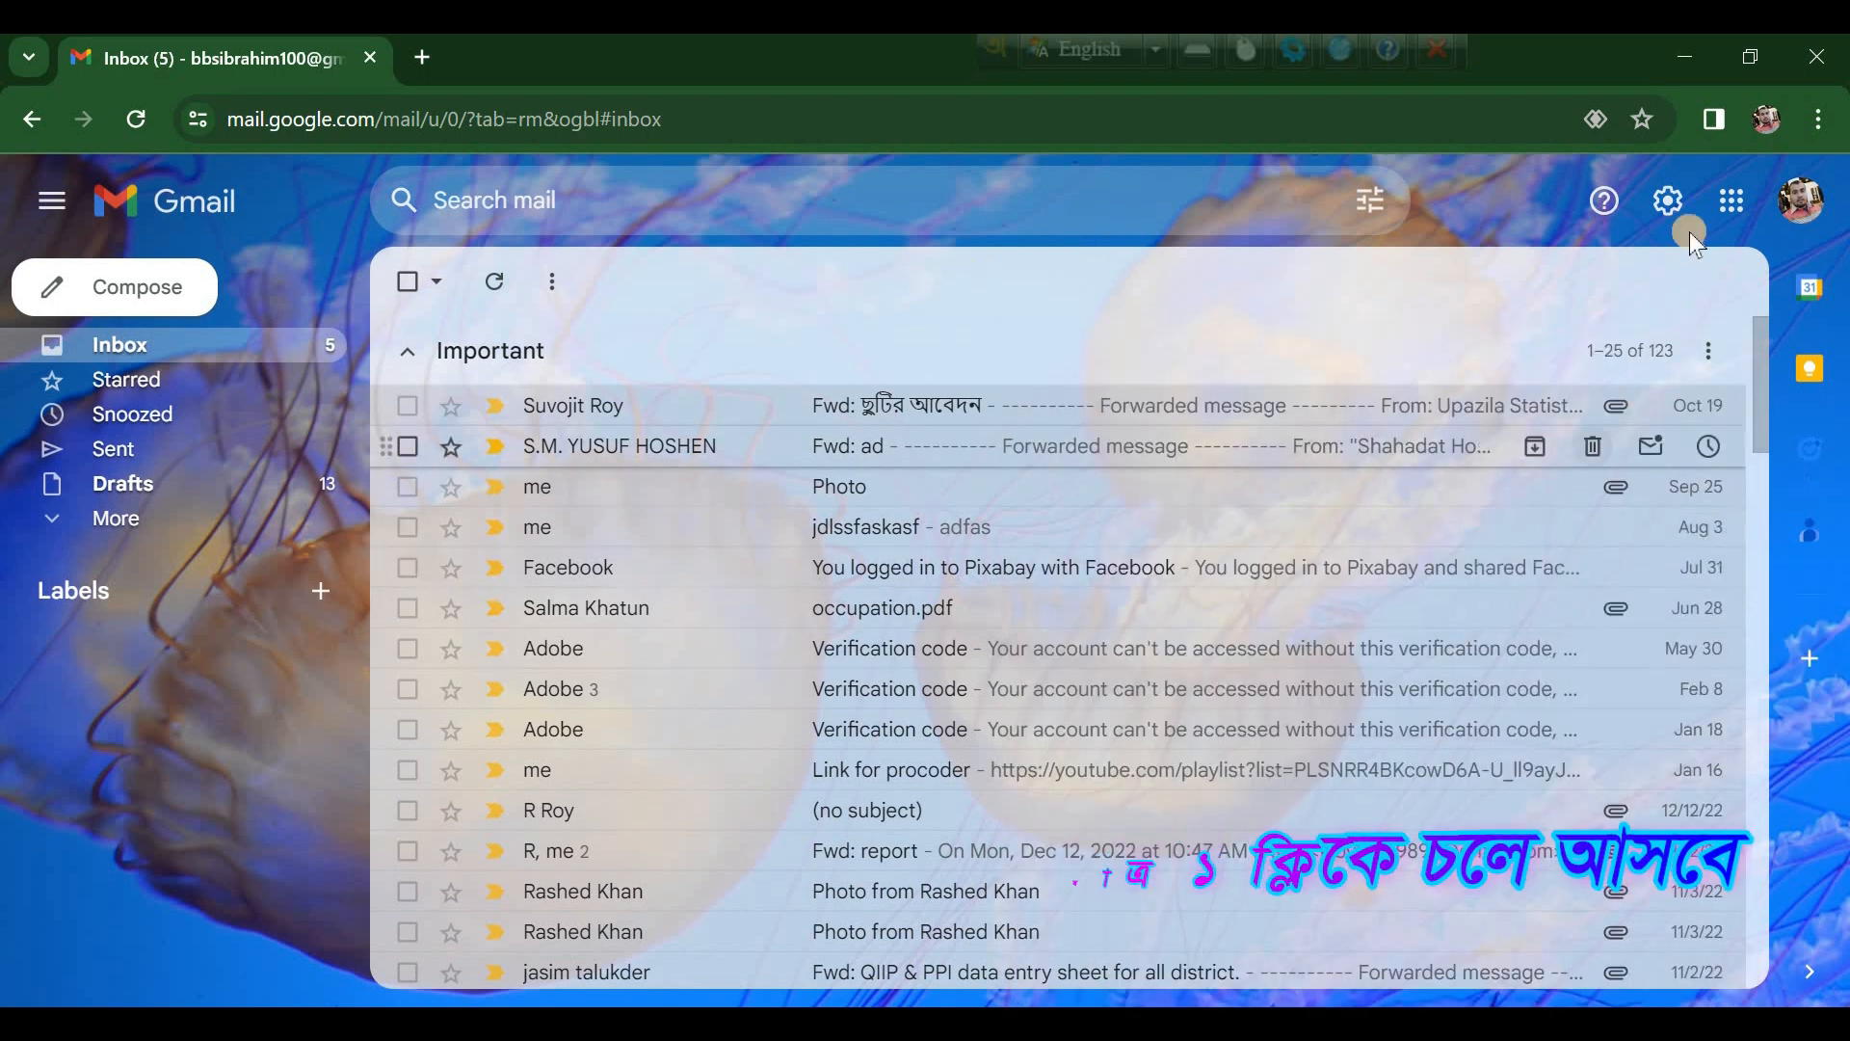
Step: Open Google Contacts from the apps menu, create a label named 'Mangers' and view it
{"action": "left_click", "coordinate": [1731, 200]}
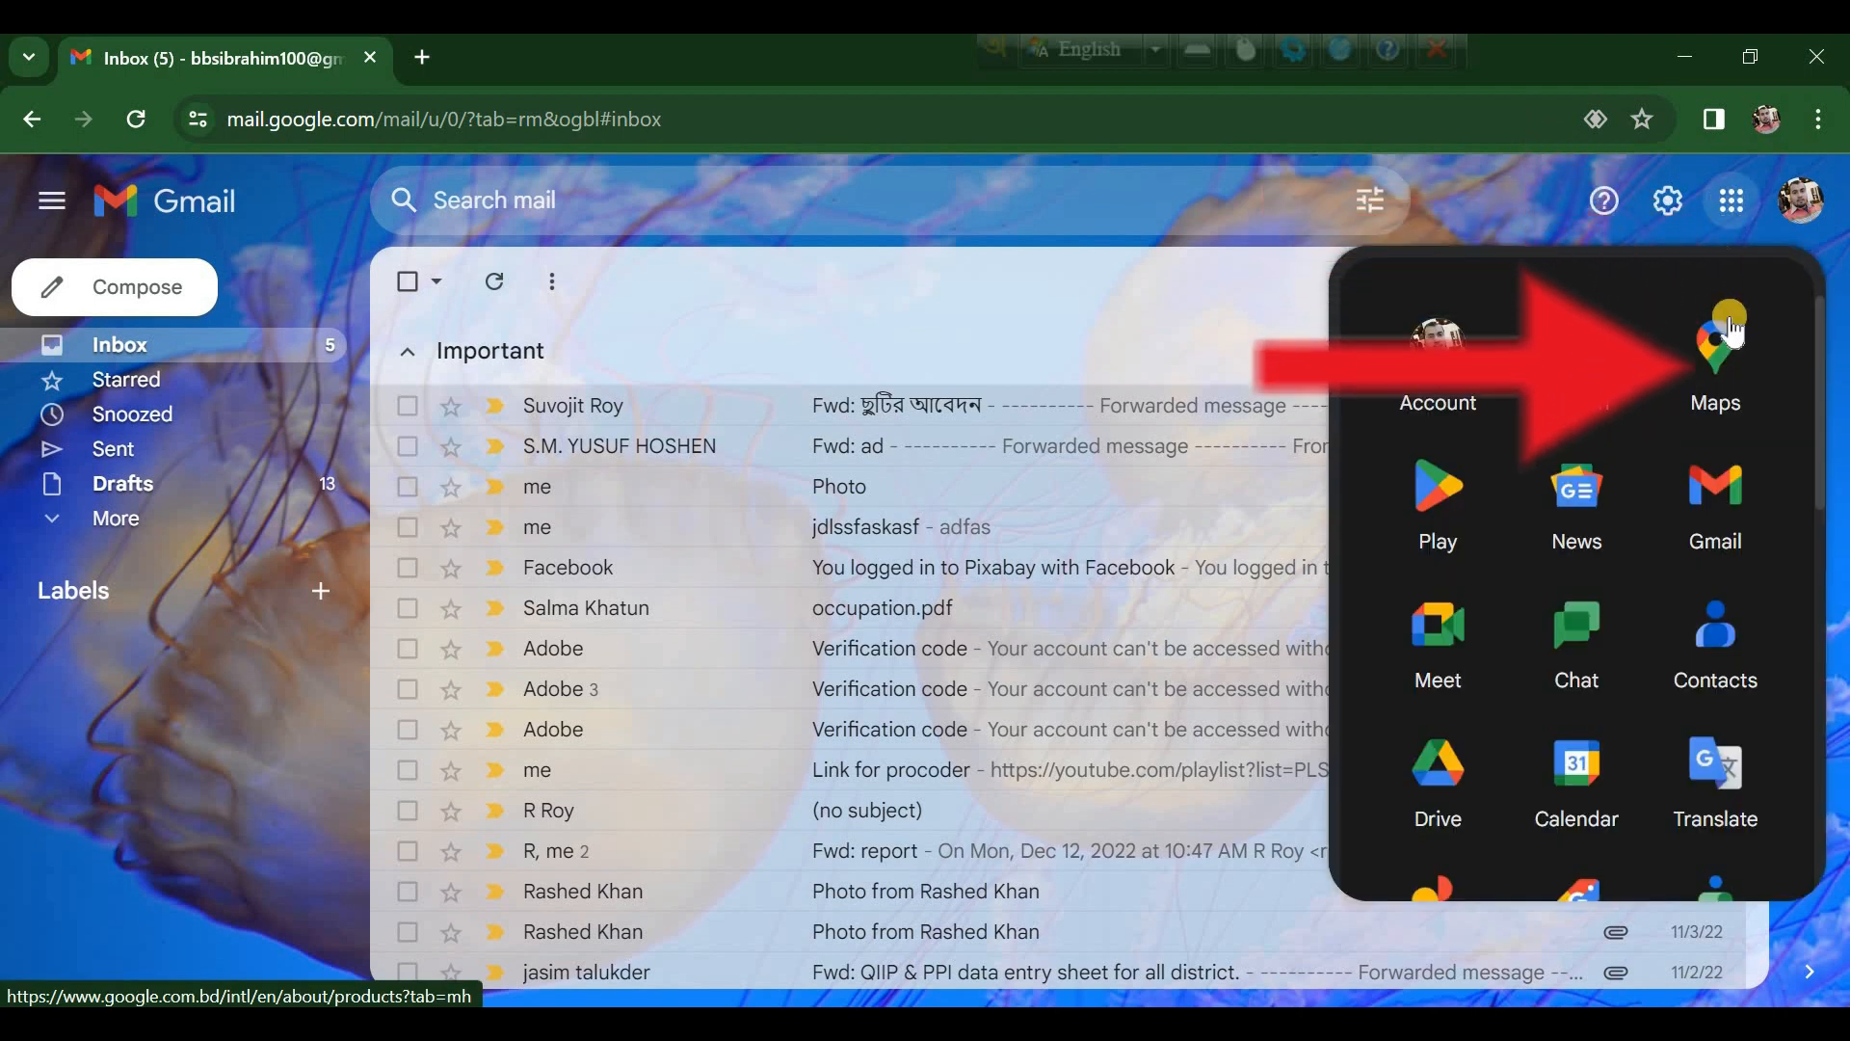
{"action": "left_click", "coordinate": [1719, 628]}
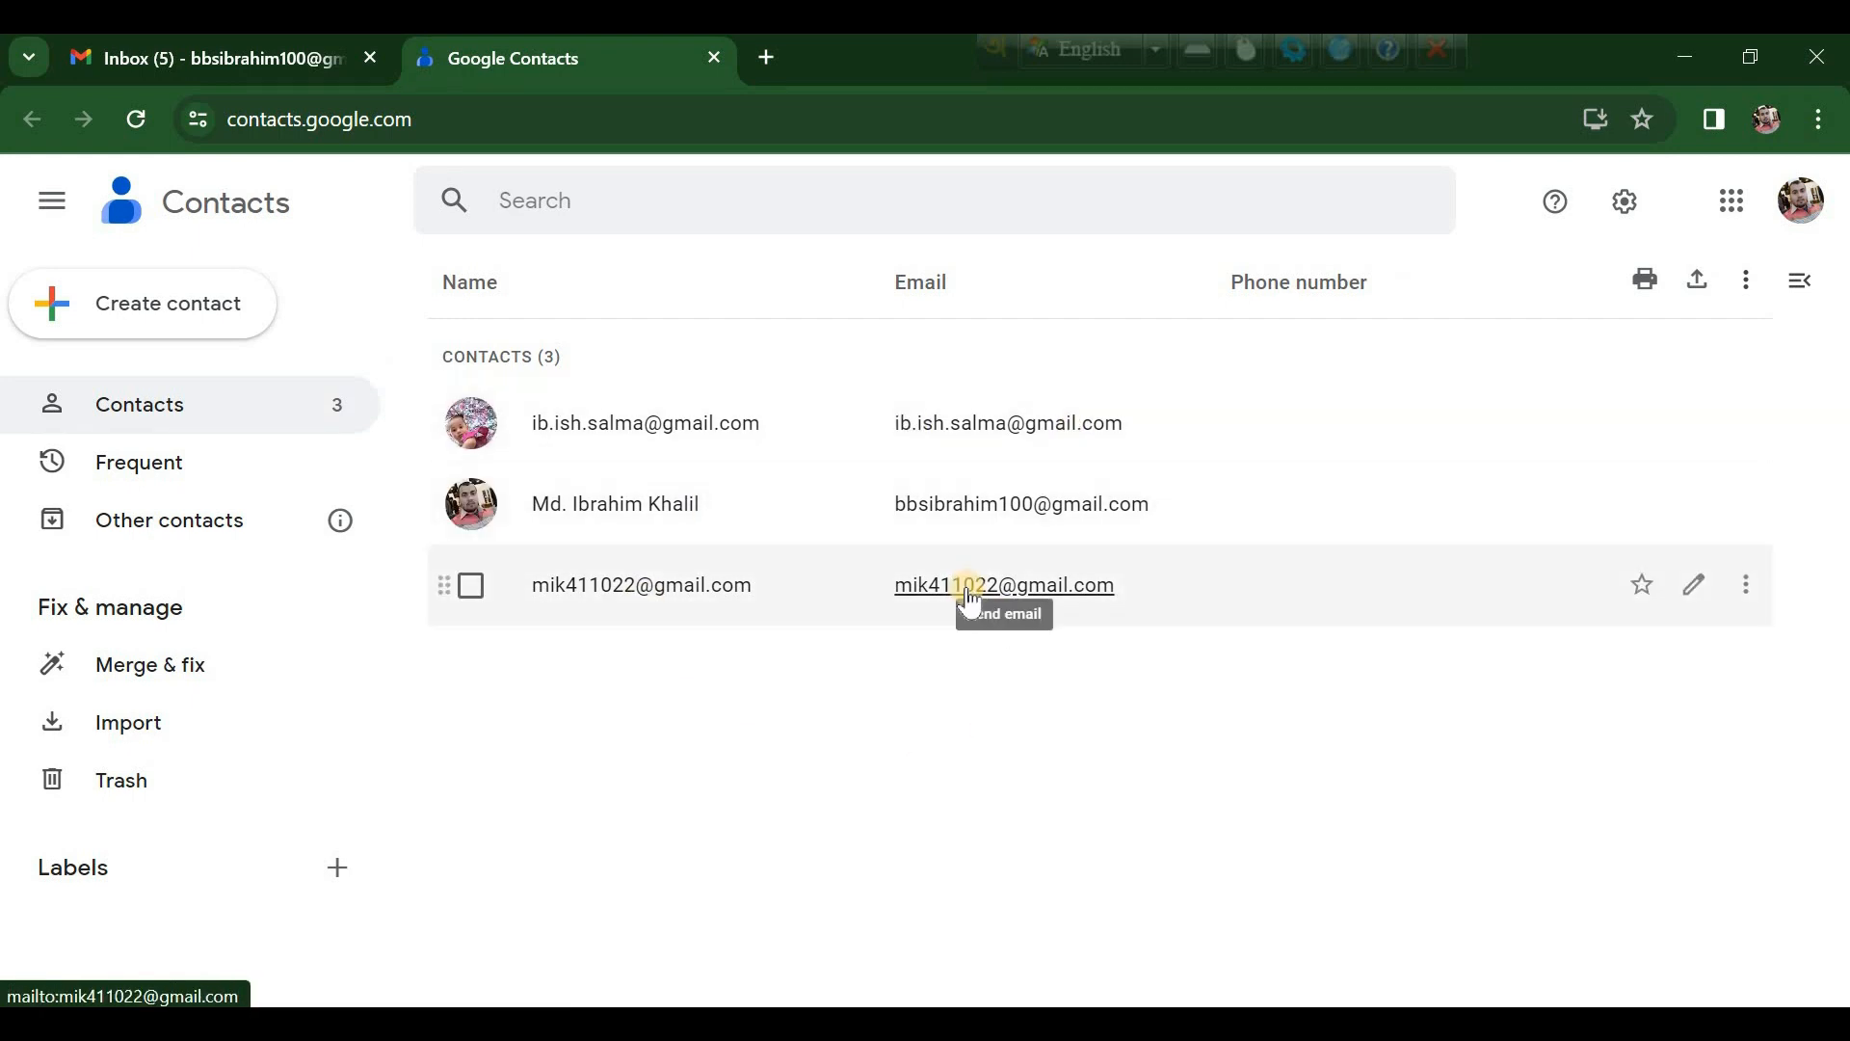
{"action": "left_click", "coordinate": [339, 868]}
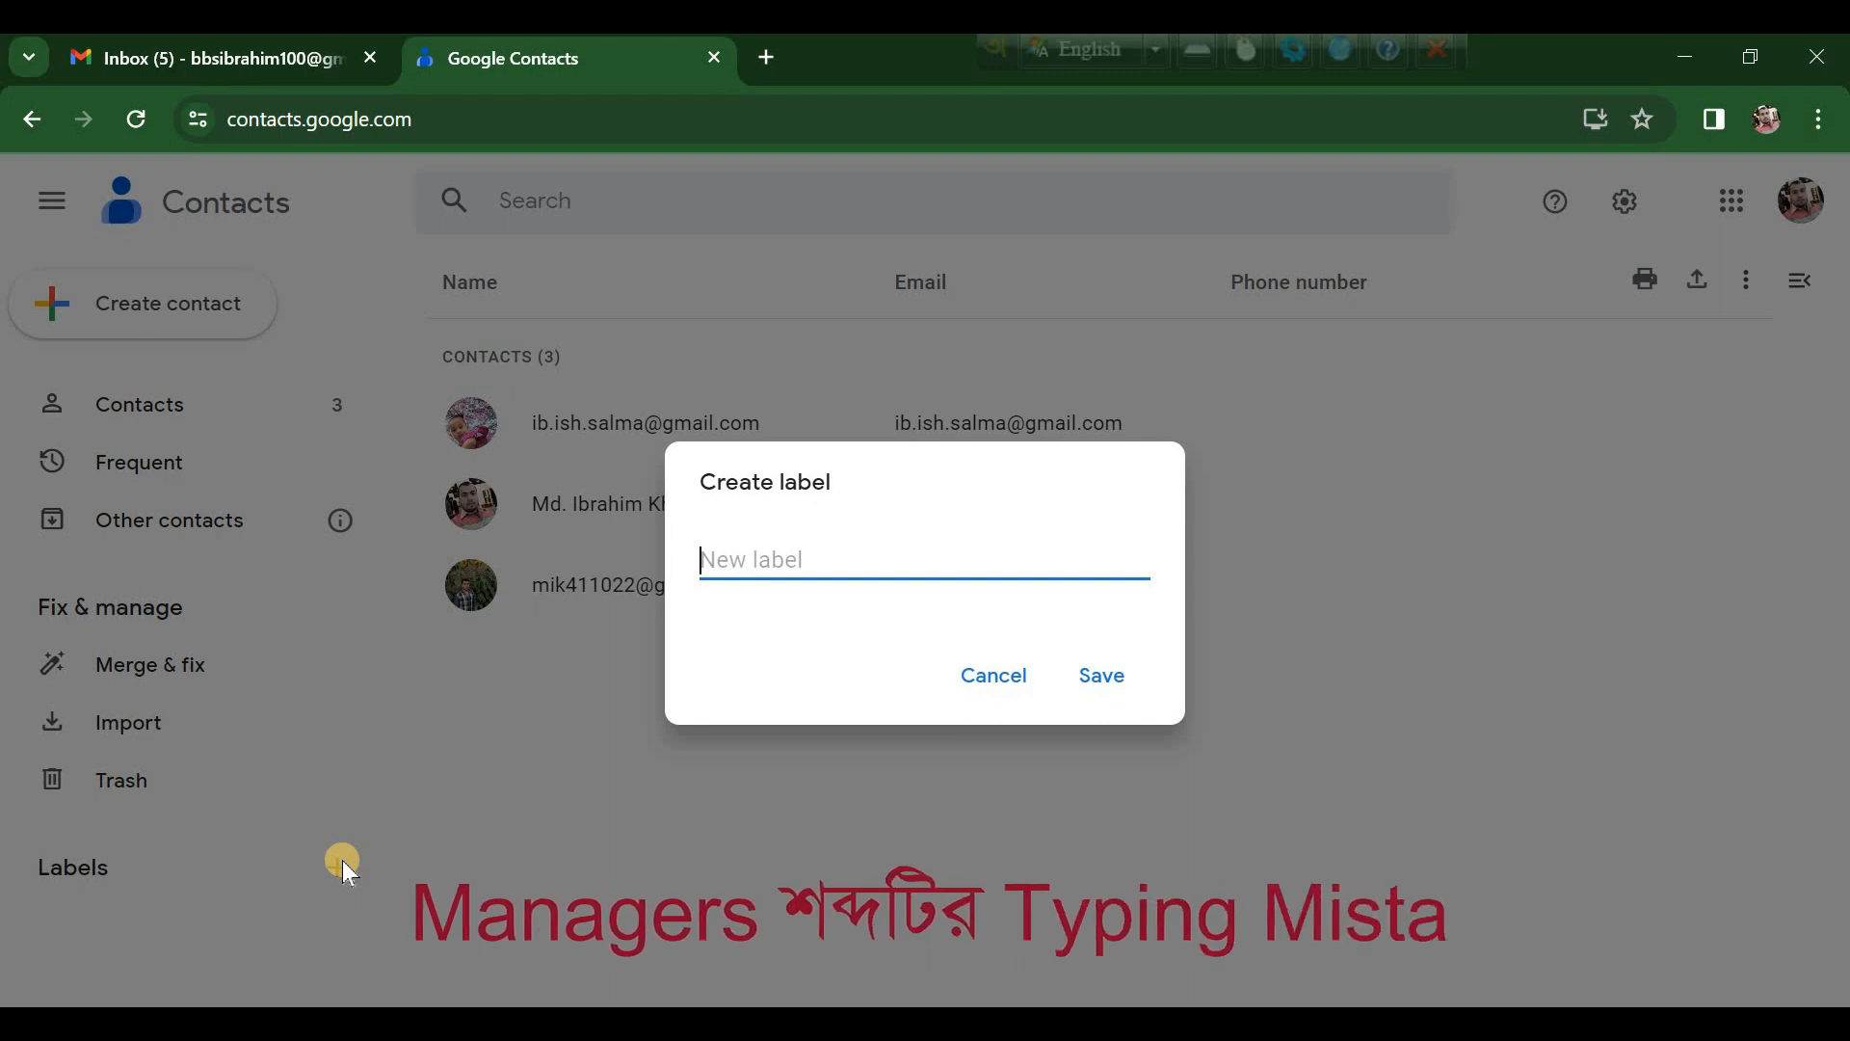
{"action": "type", "text": "Mangers"}
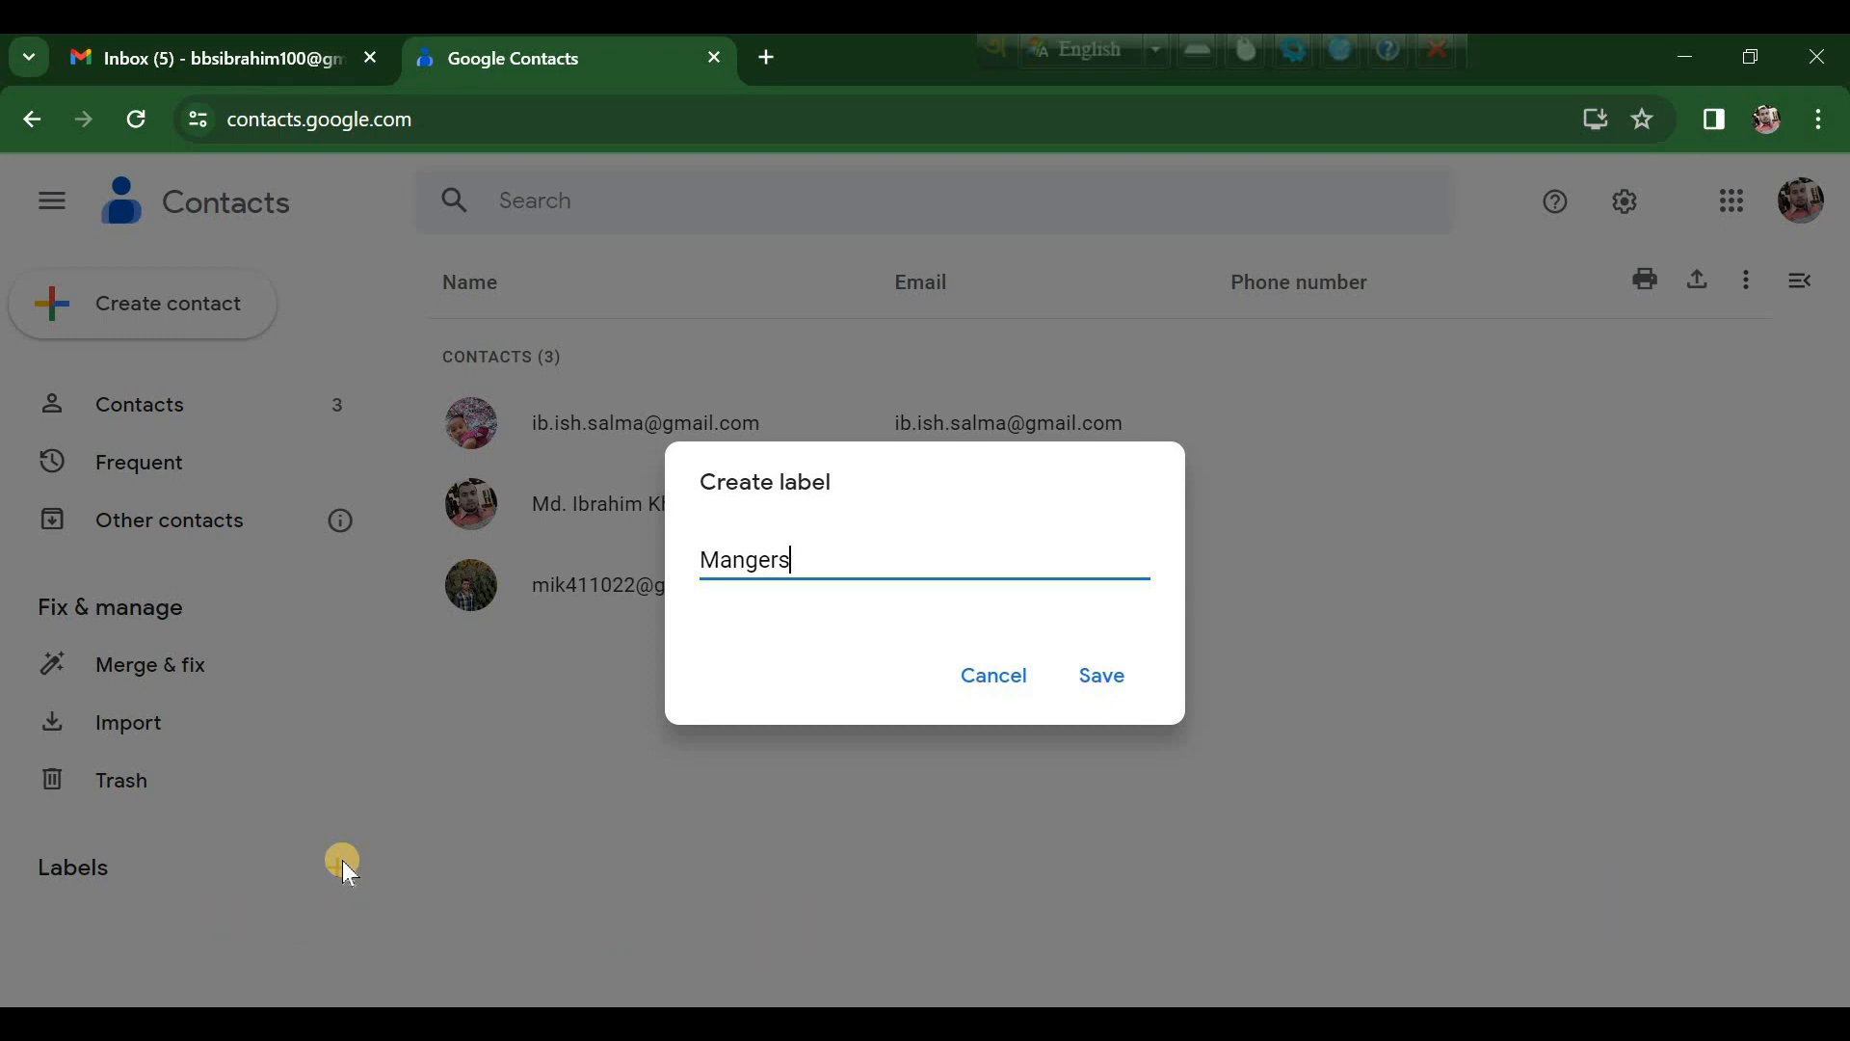
{"action": "left_click", "coordinate": [1110, 680]}
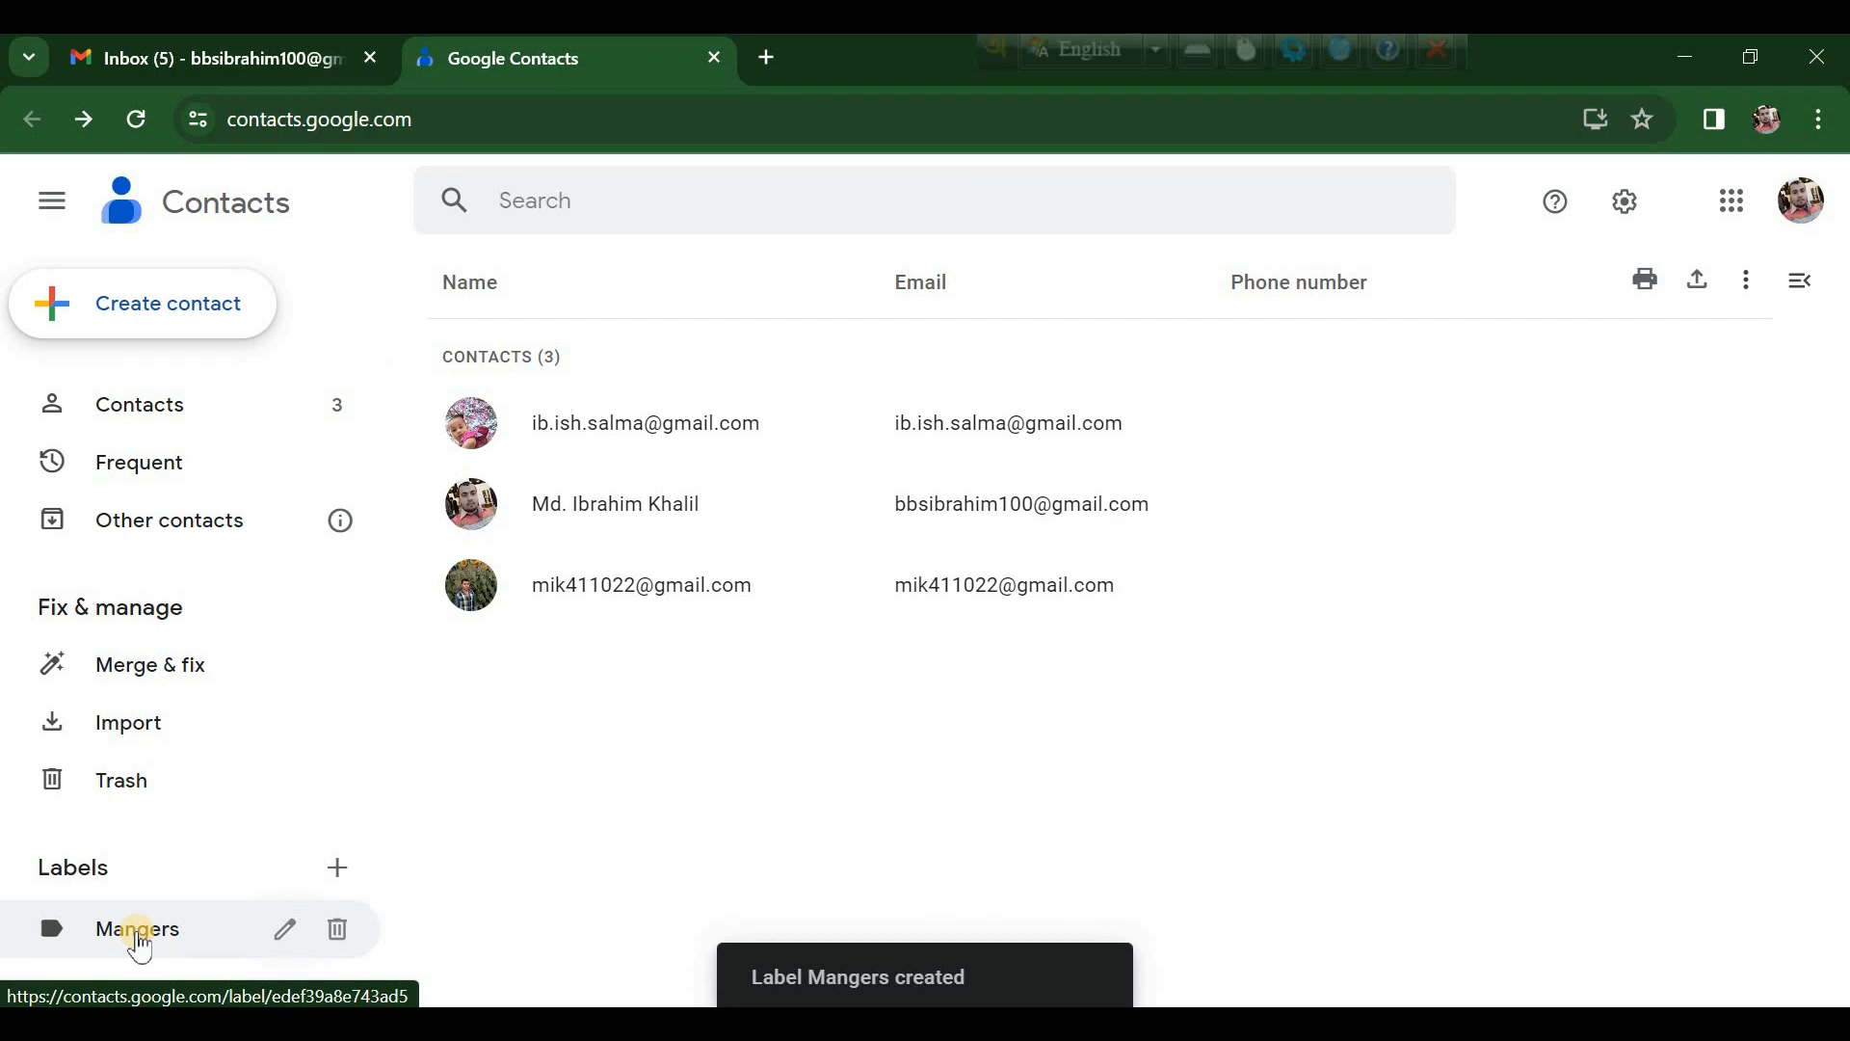
{"action": "left_click", "coordinate": [138, 933]}
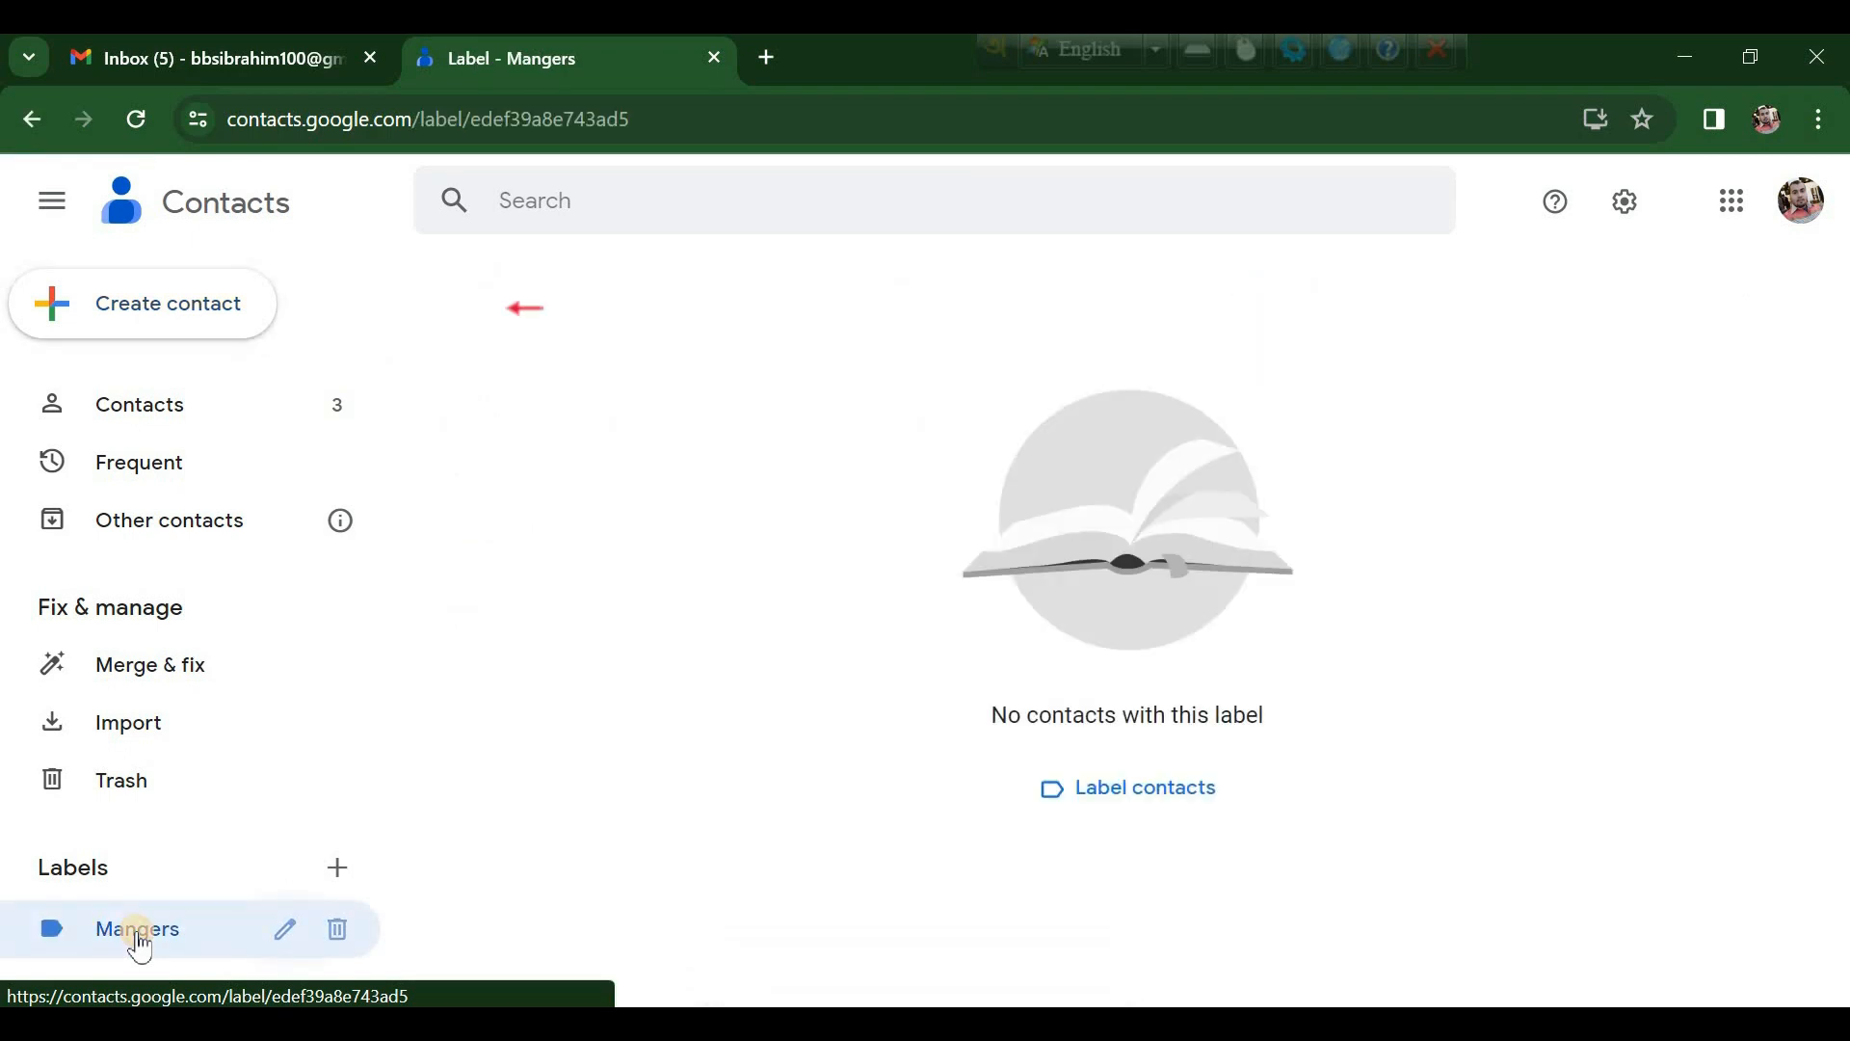
Step: Use Create multiple contacts to add four e-mail addresses as contacts under the Mangers label
{"action": "left_click", "coordinate": [197, 322]}
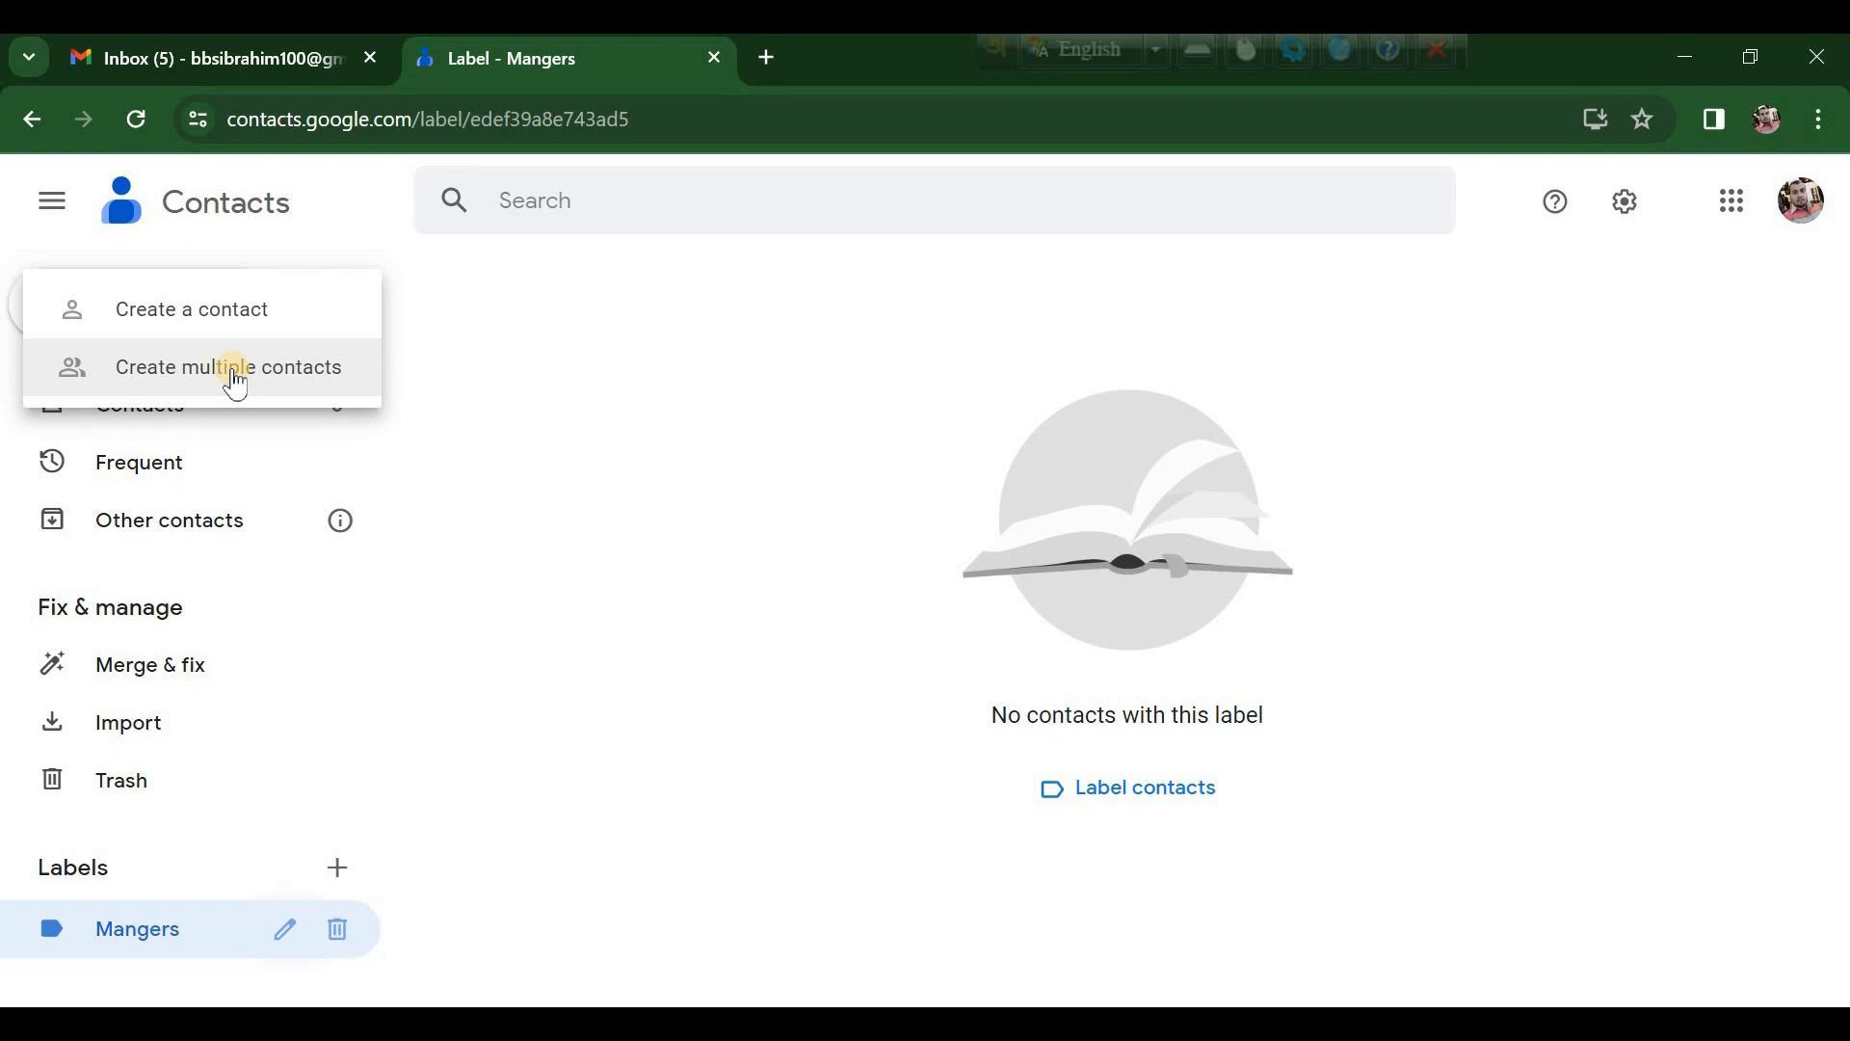
{"action": "left_click", "coordinate": [236, 376]}
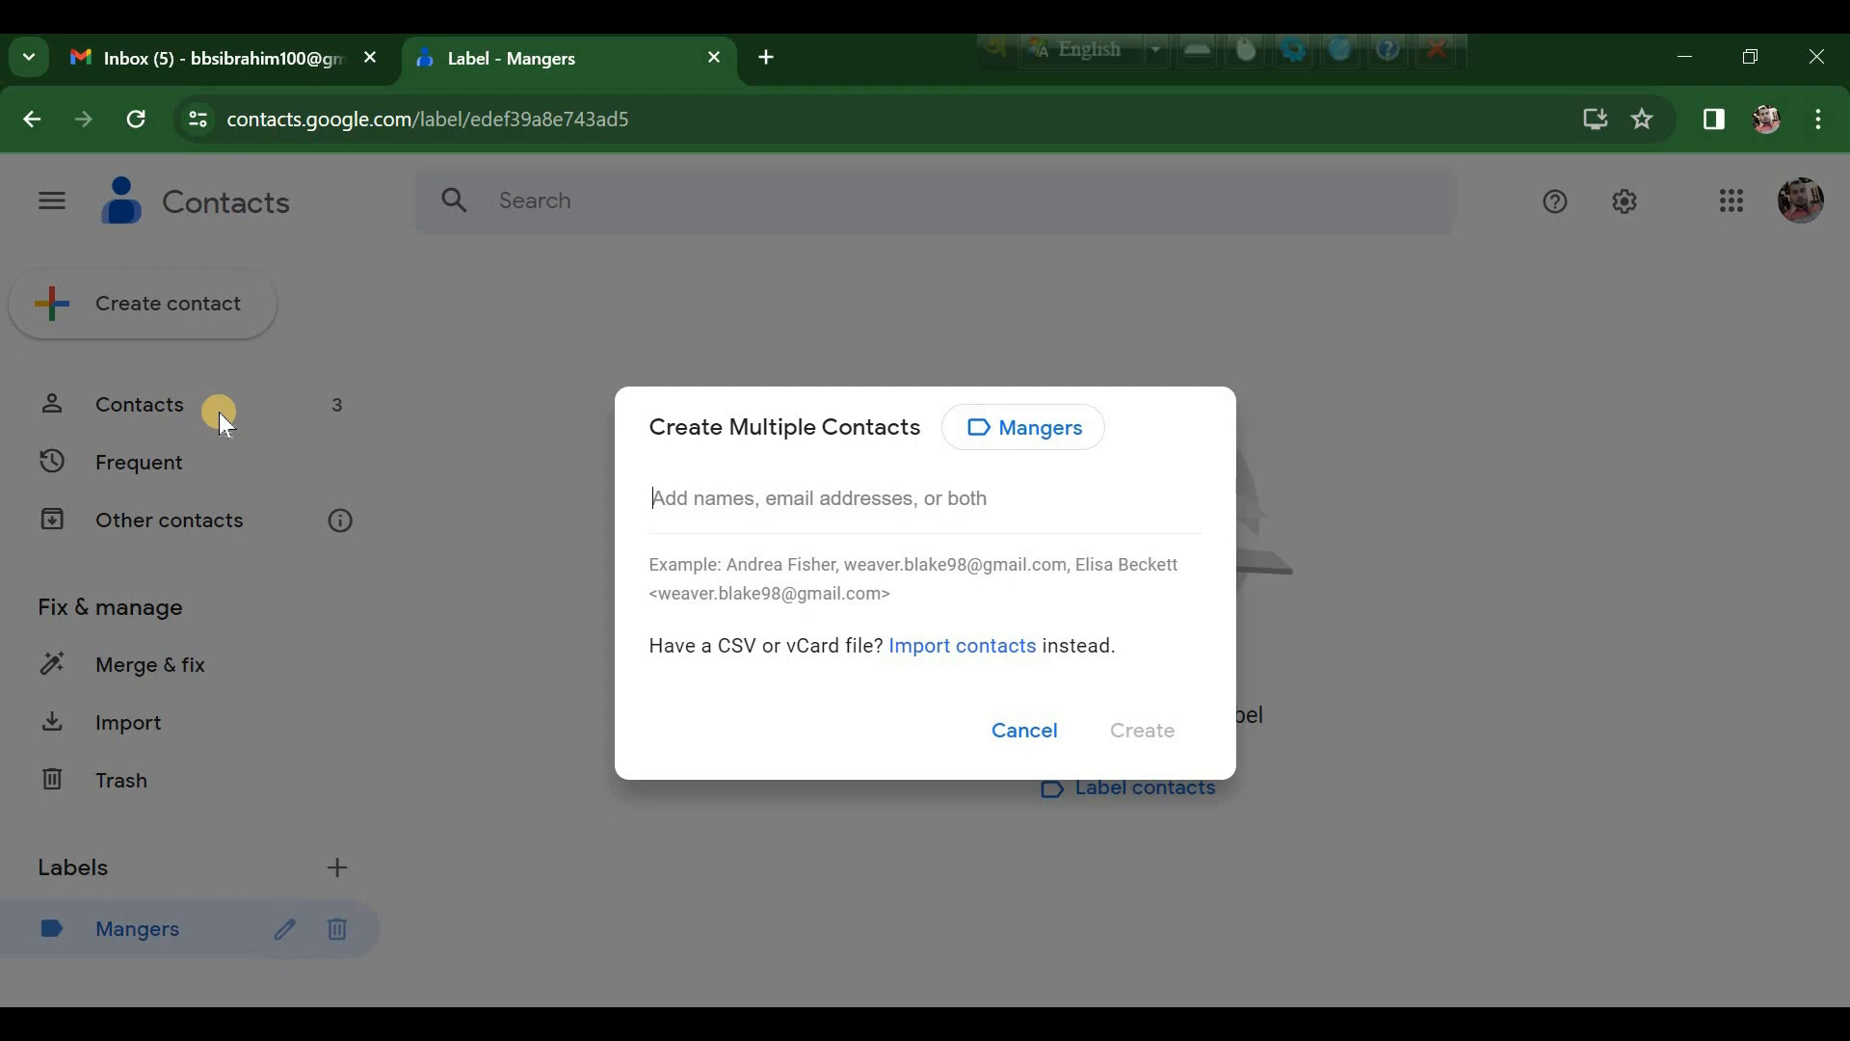
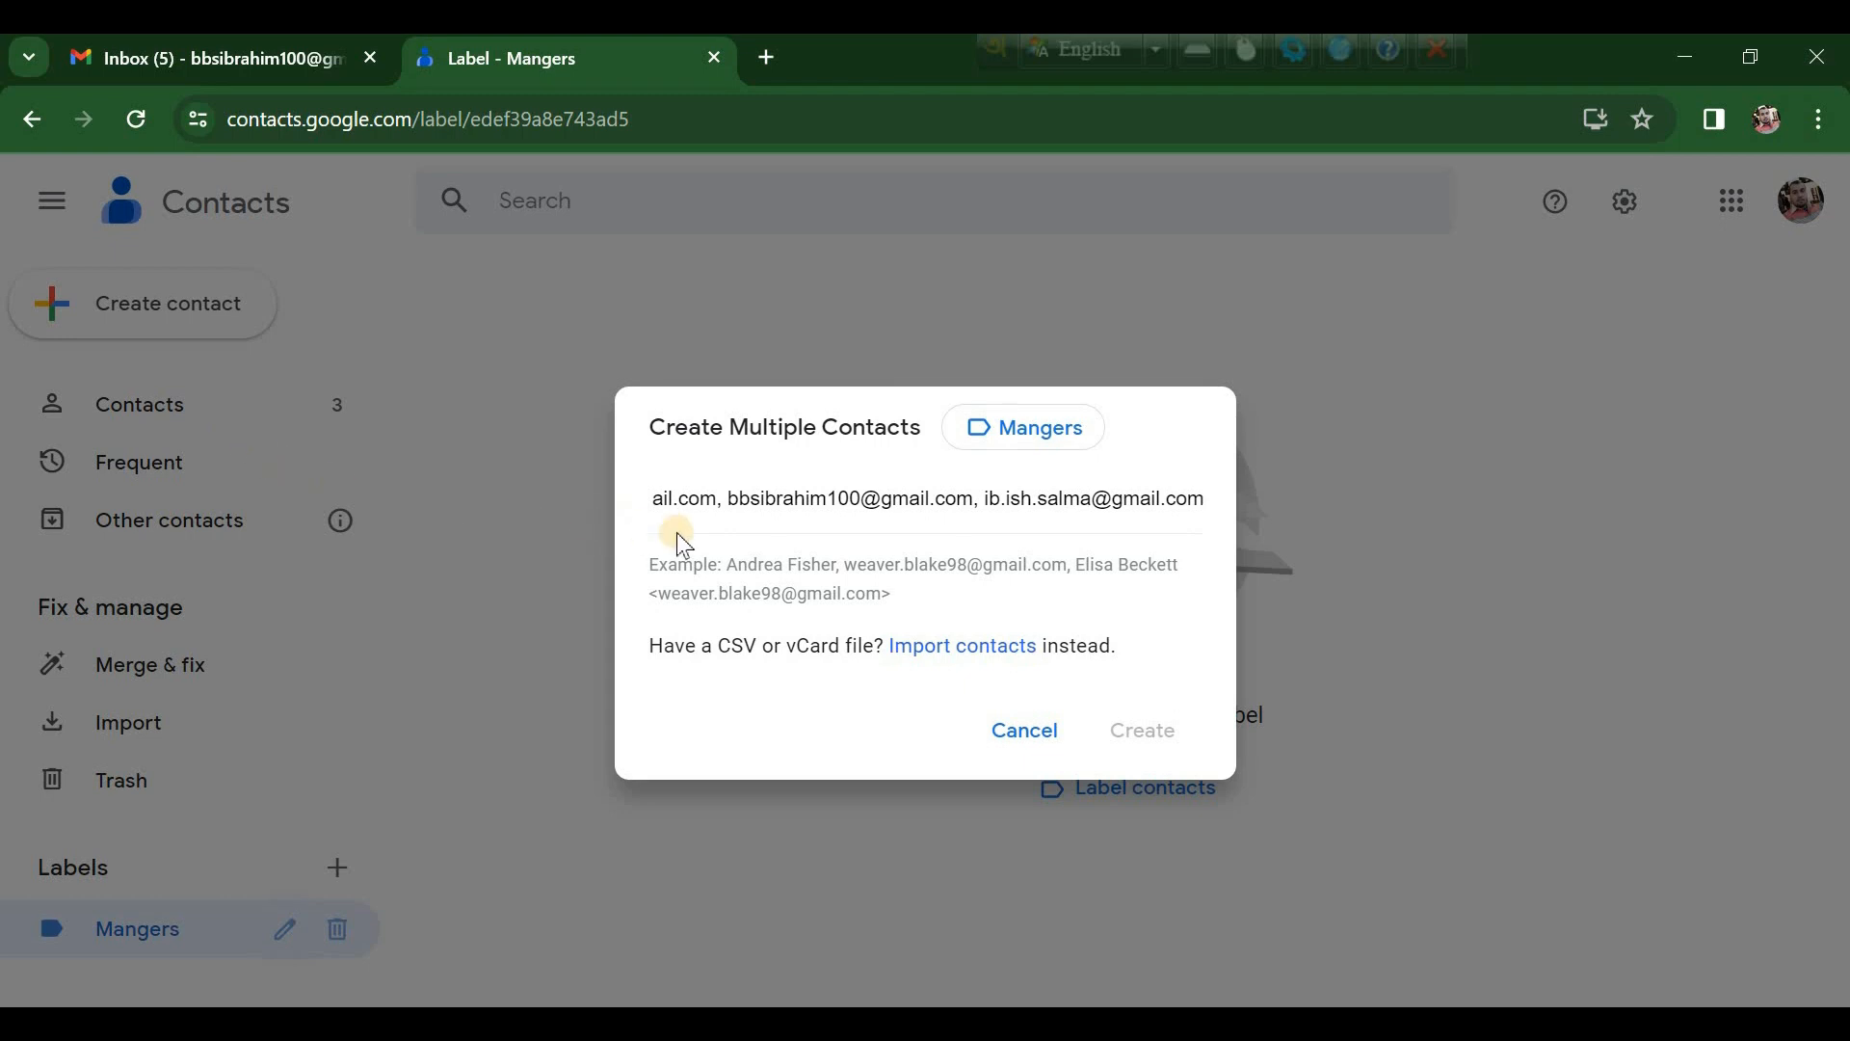
{"action": "left_click", "coordinate": [737, 571]}
{"action": "left_click", "coordinate": [1142, 802]}
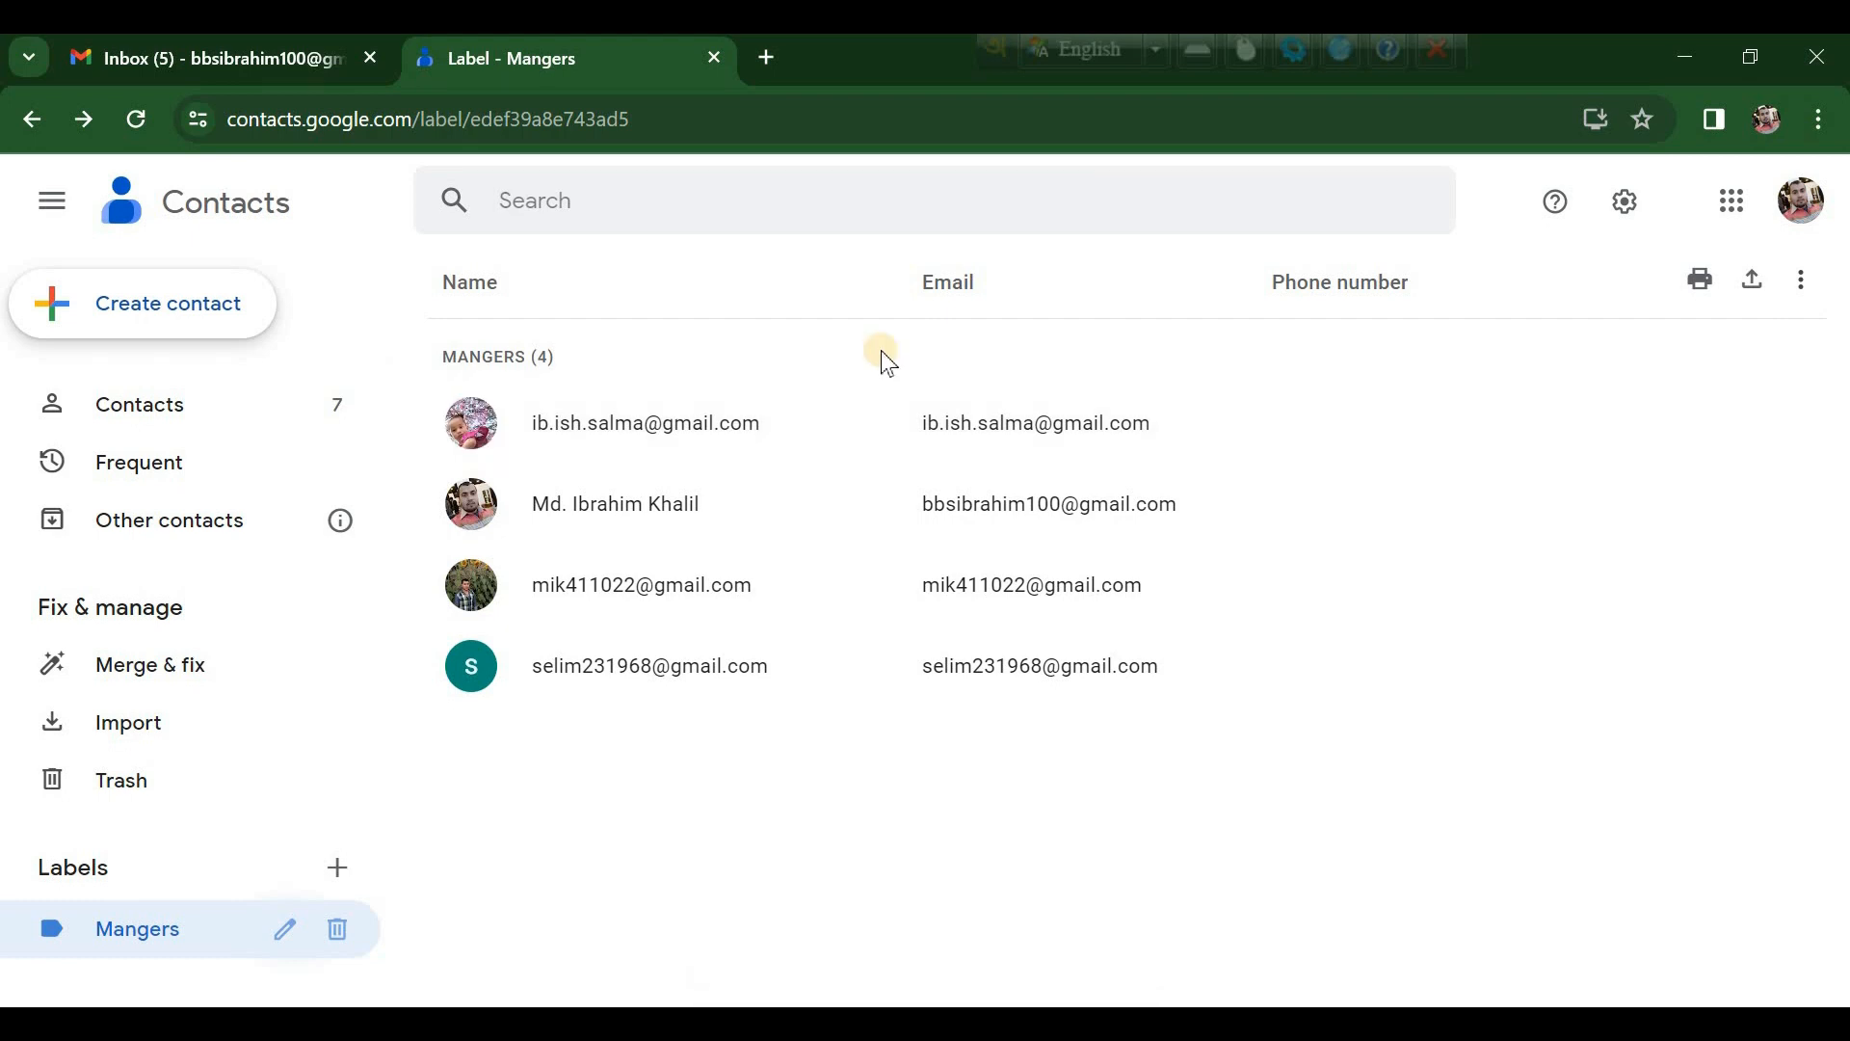
Step: Back in Gmail, address a new message to the Mangers group via 'man' and close it as a draft
{"action": "left_click", "coordinate": [717, 59]}
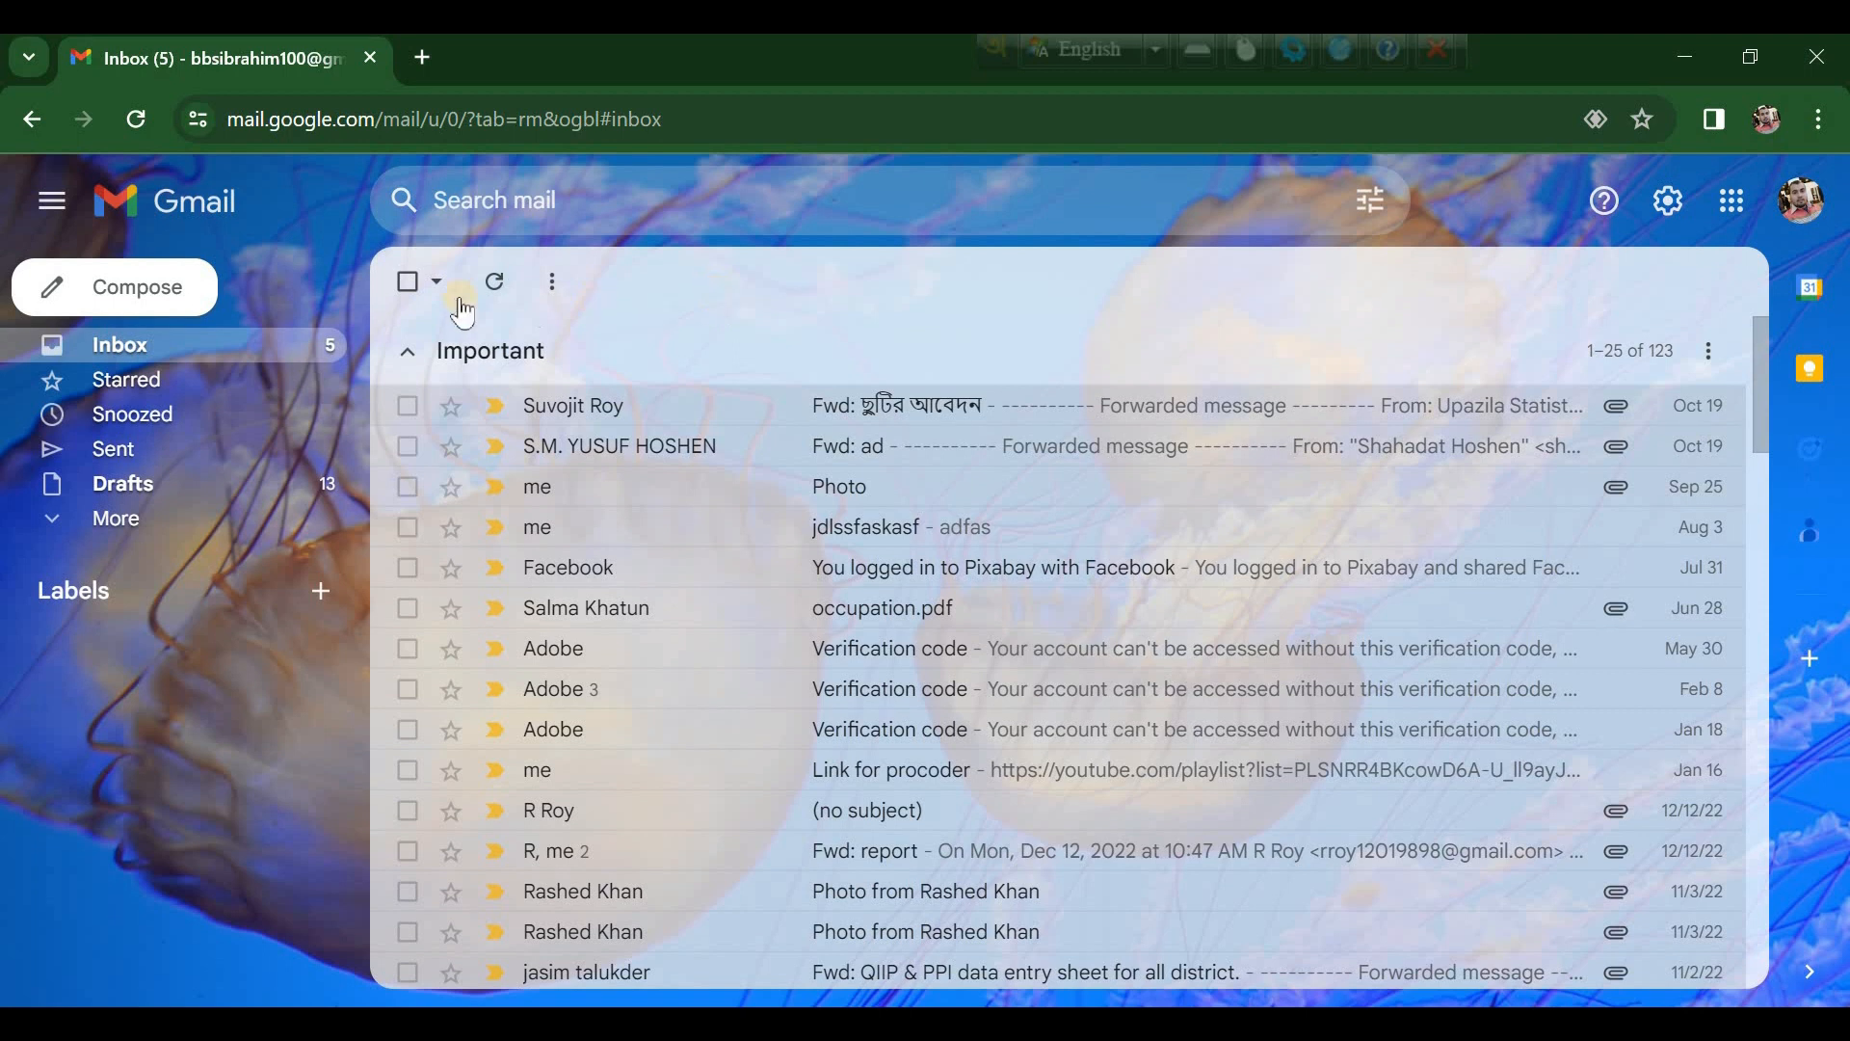
{"action": "left_click", "coordinate": [183, 287]}
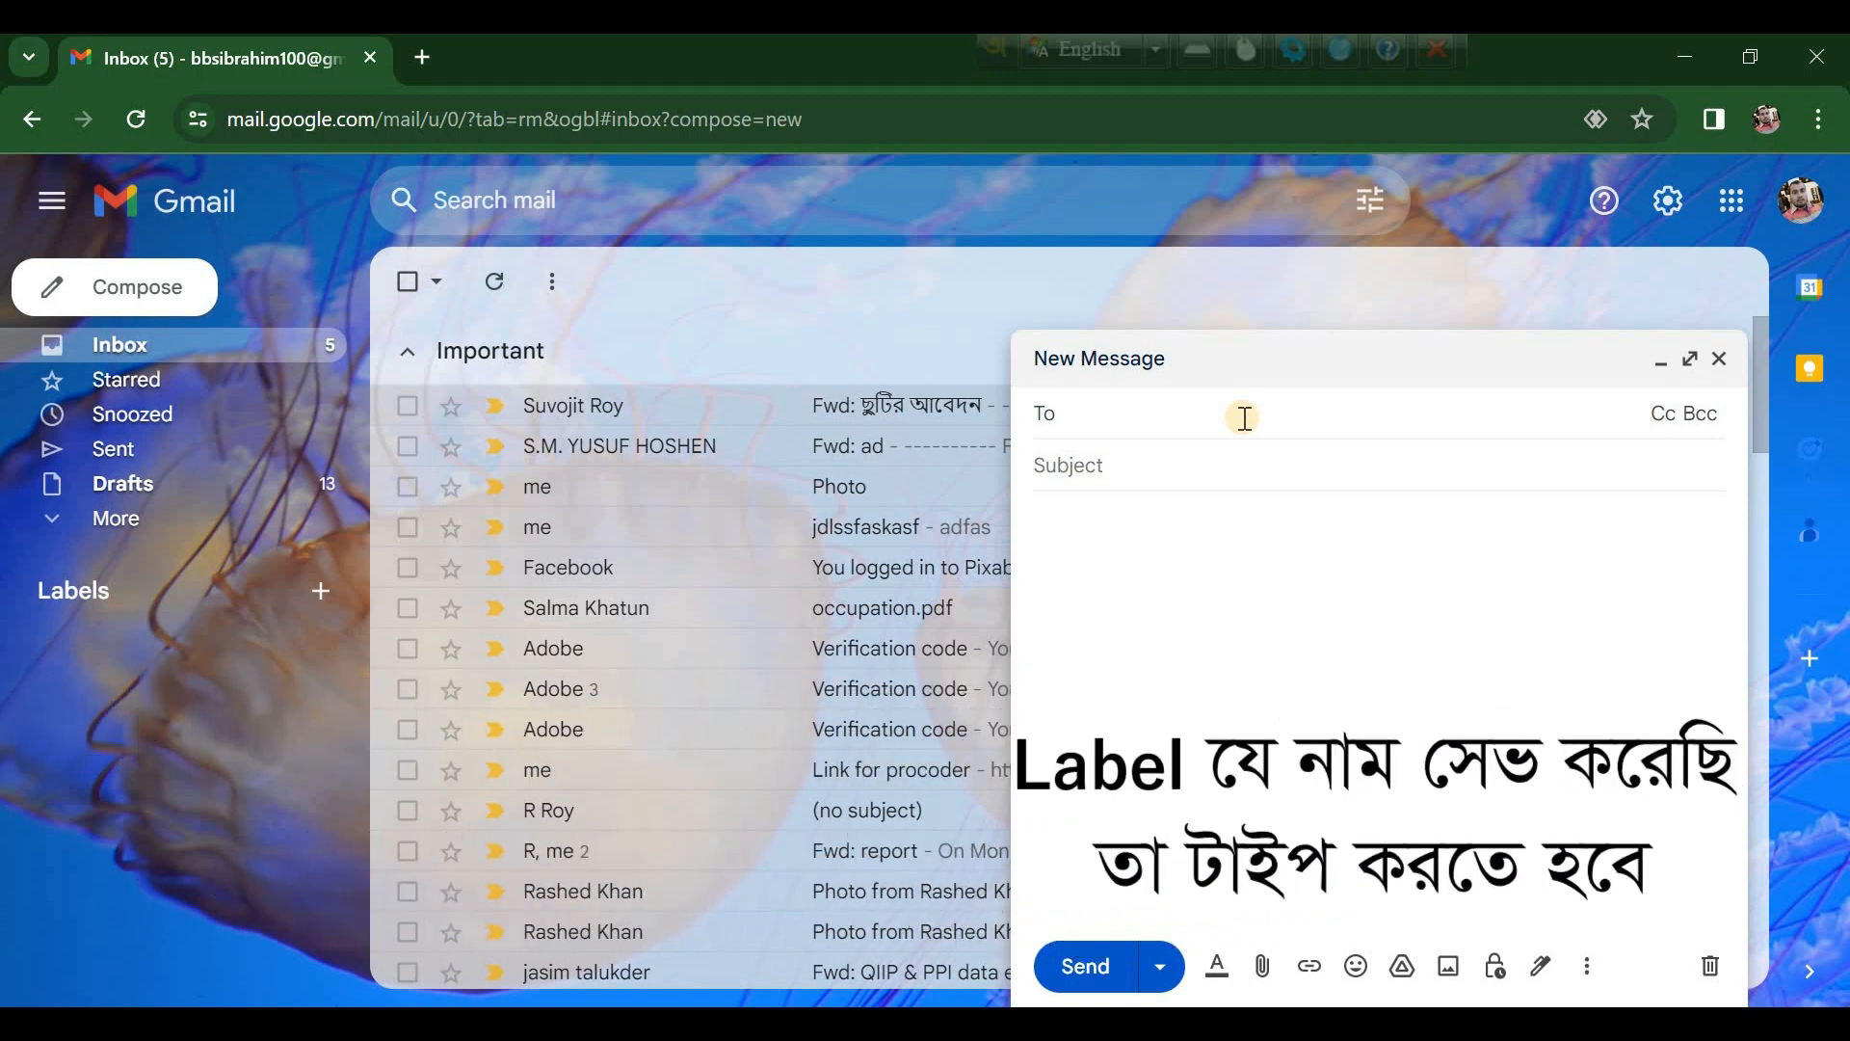
{"action": "type", "text": "mana"}
{"action": "key", "text": "BackSpace"}
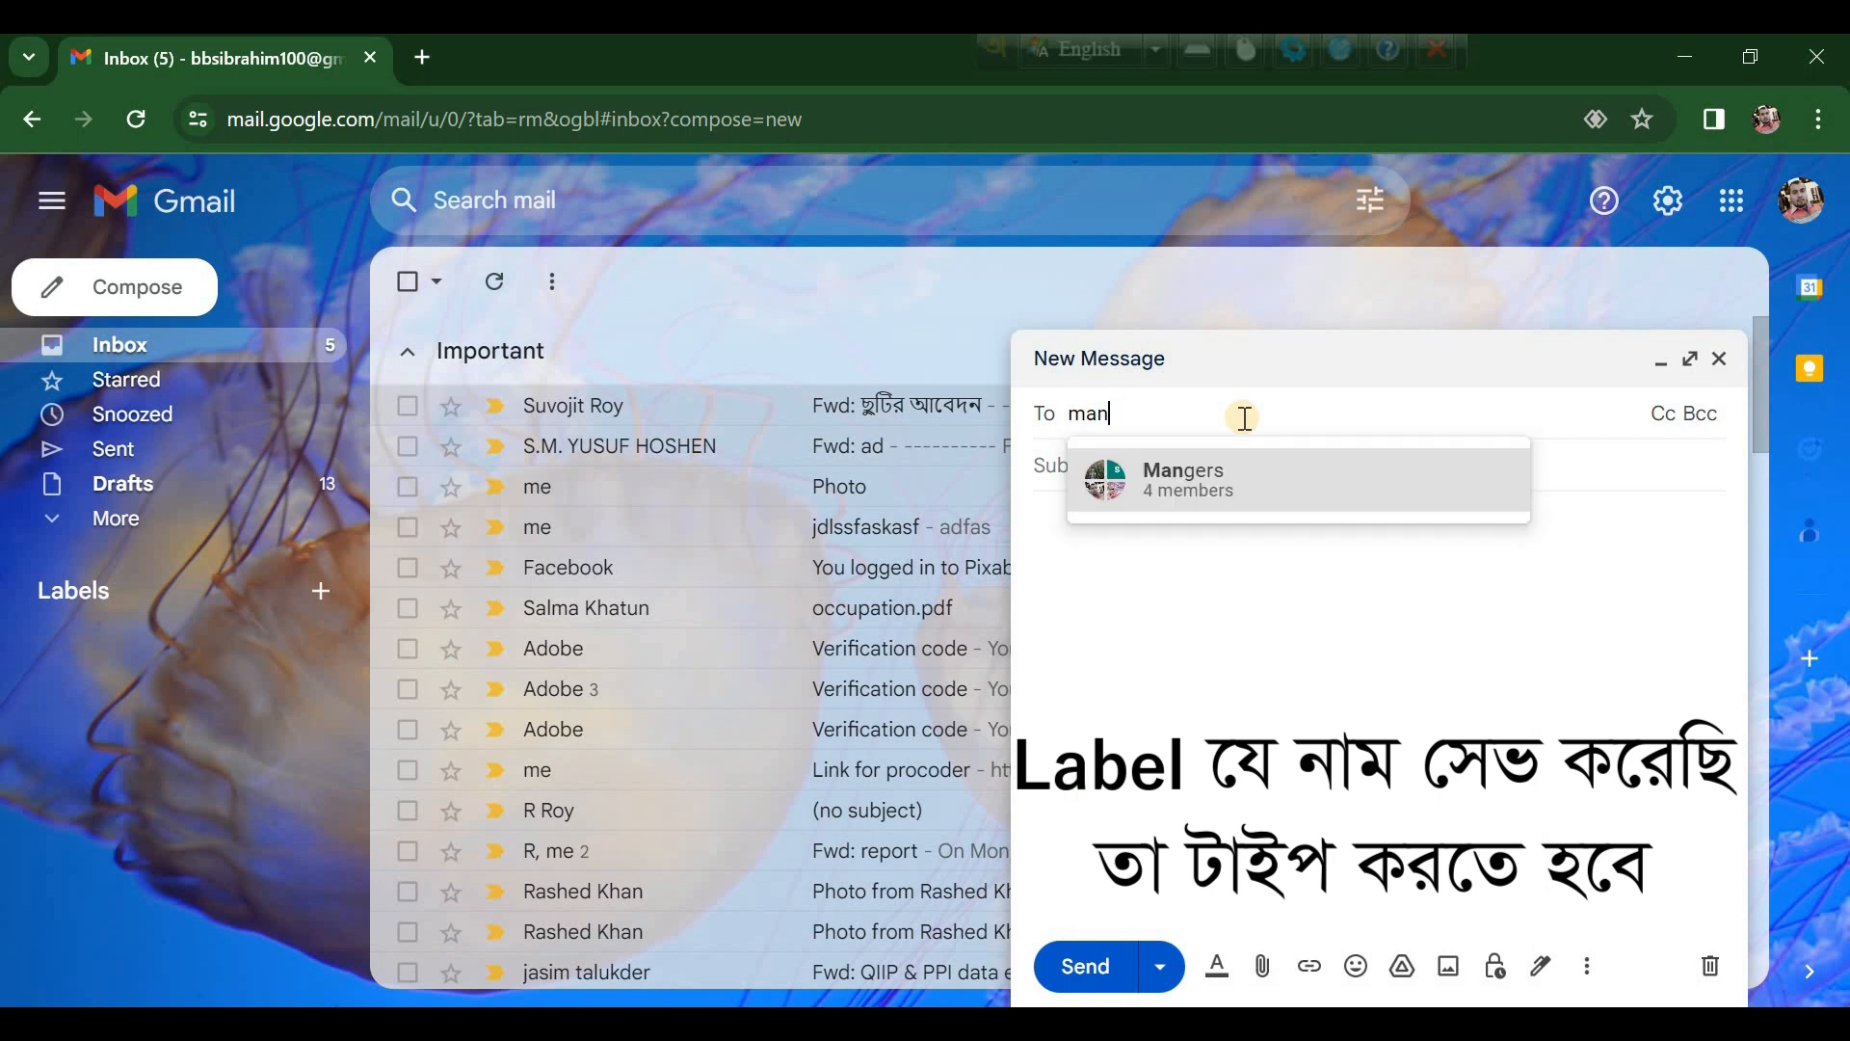
{"action": "left_click", "coordinate": [1232, 480]}
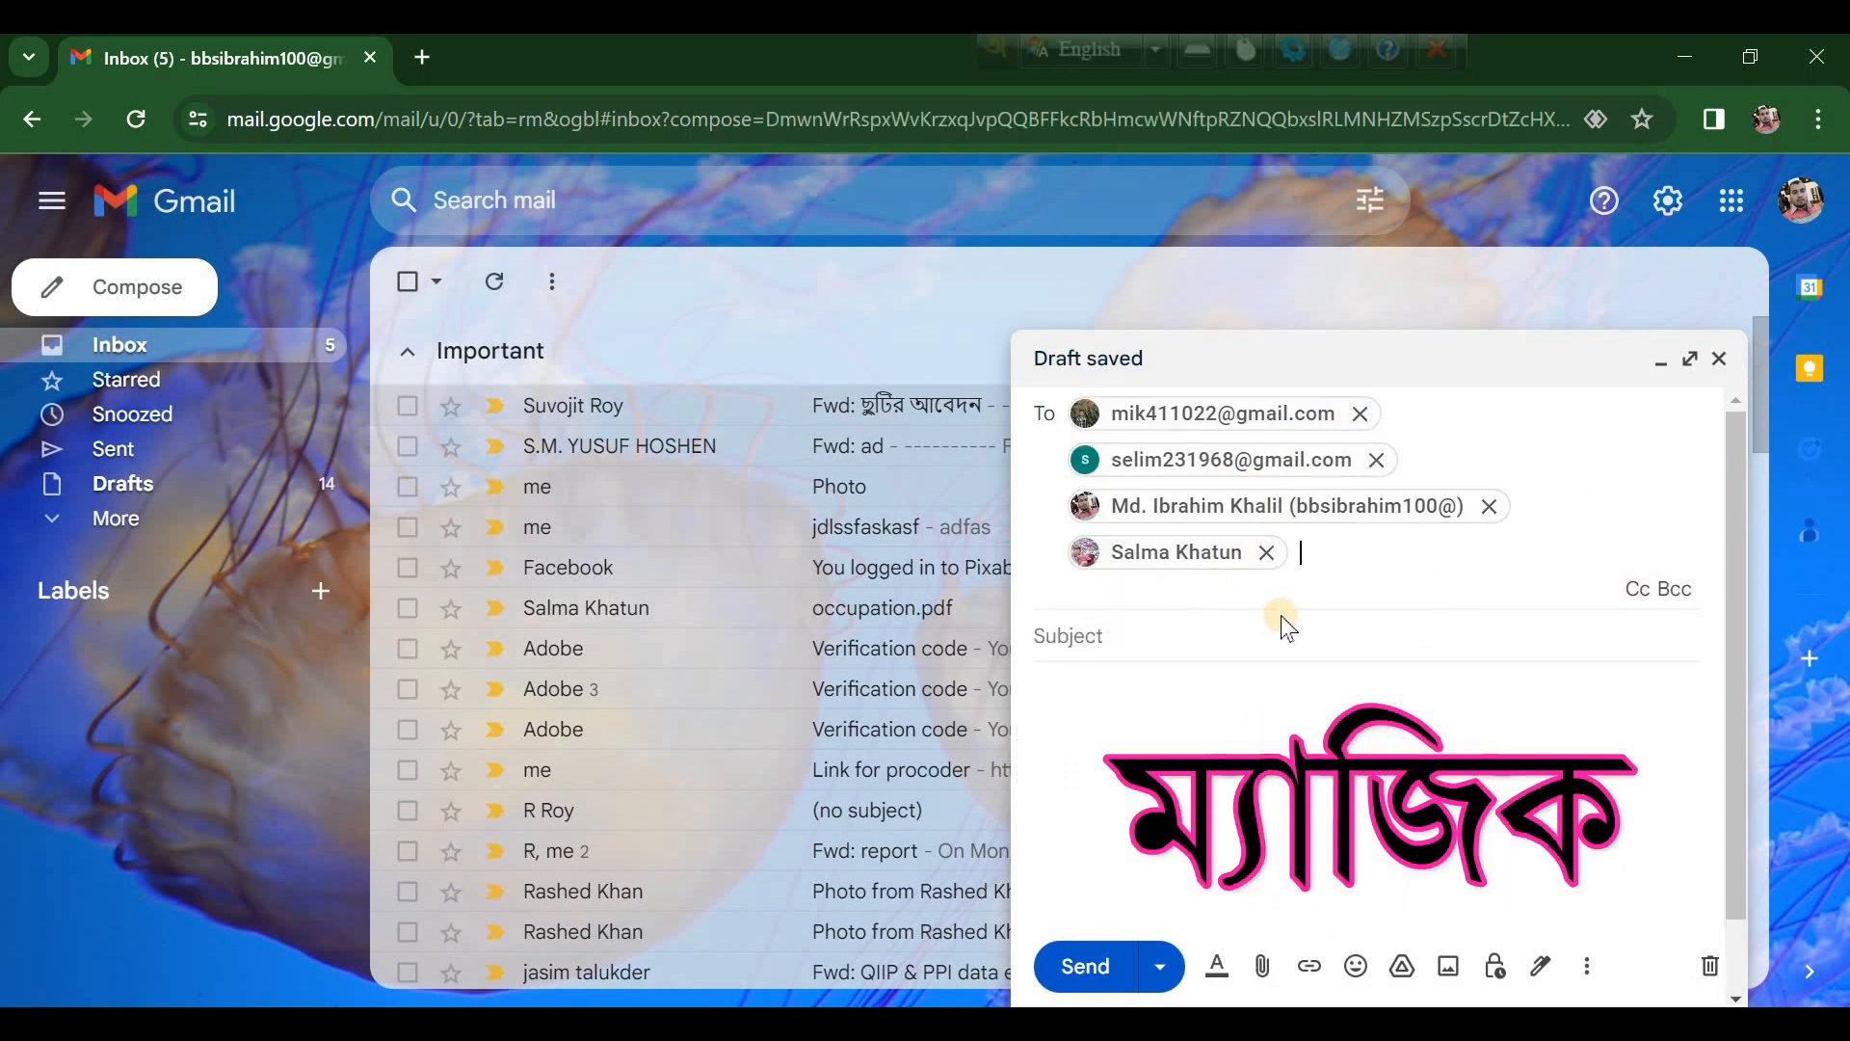
{"action": "left_click", "coordinate": [1179, 632]}
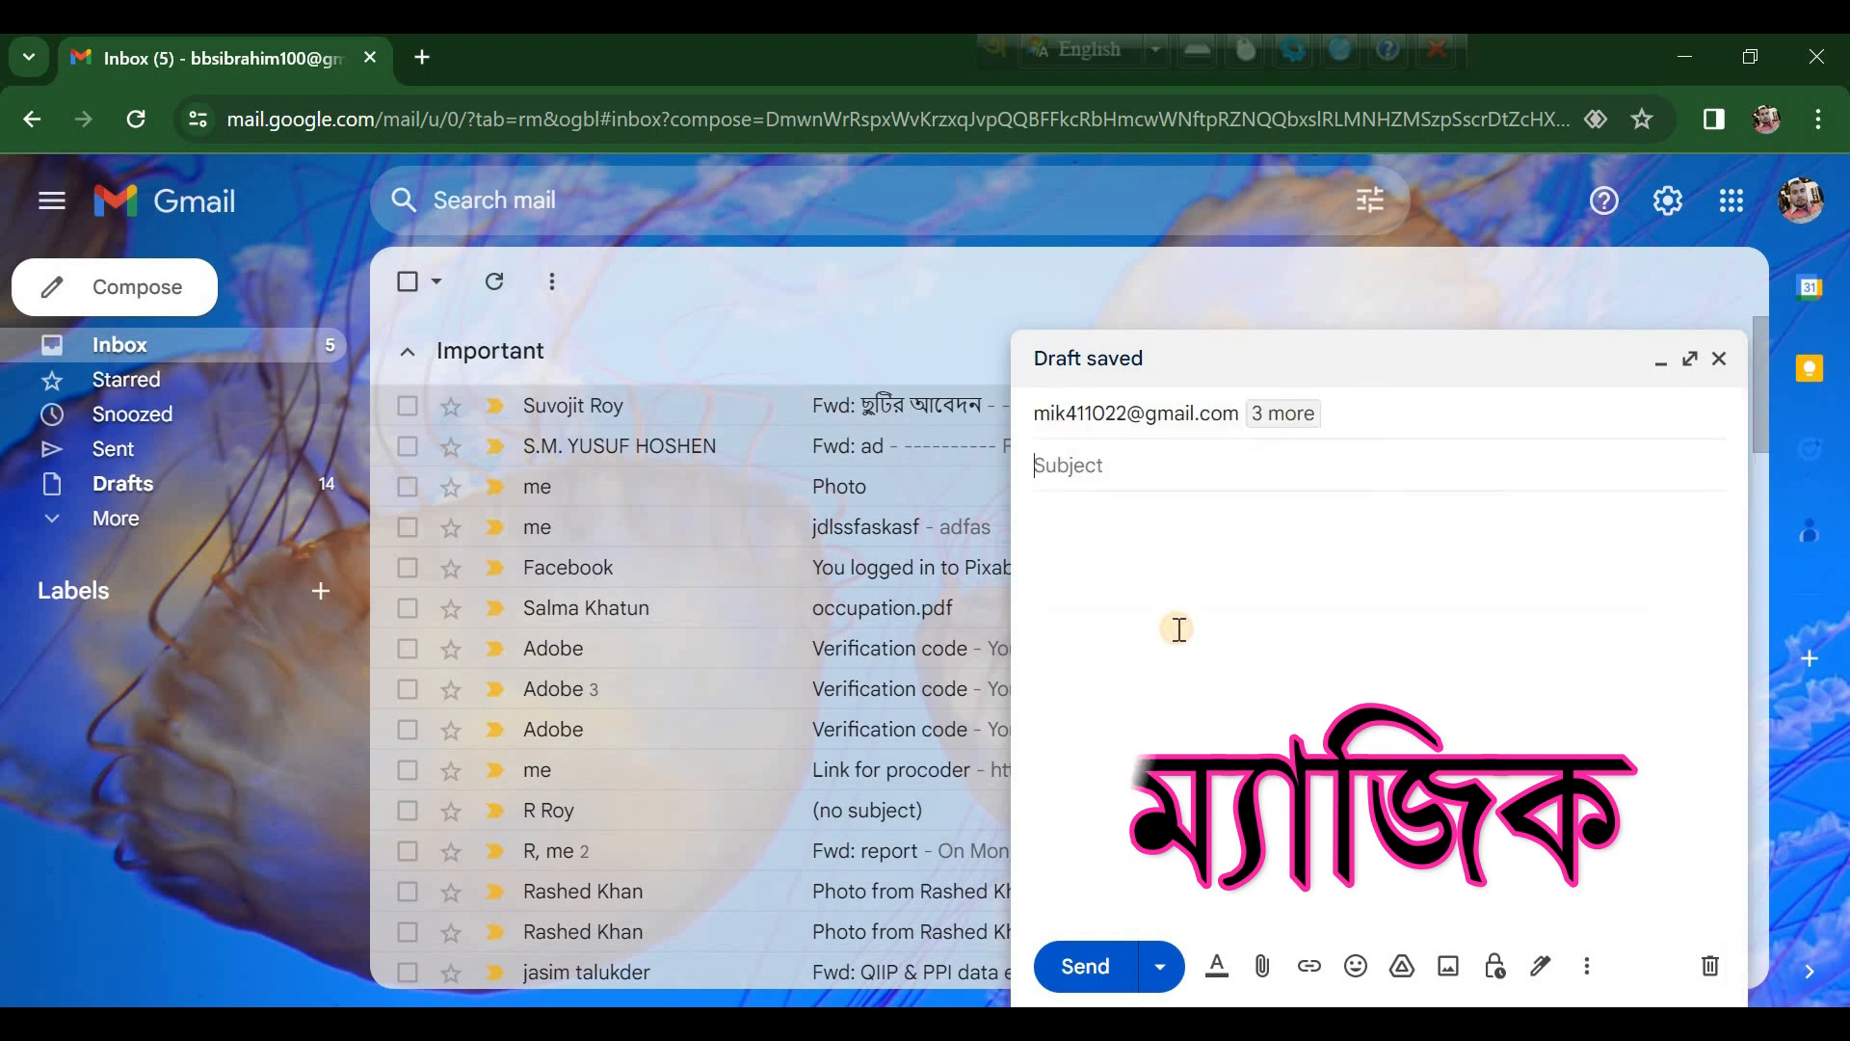
{"action": "left_click", "coordinate": [1393, 677]}
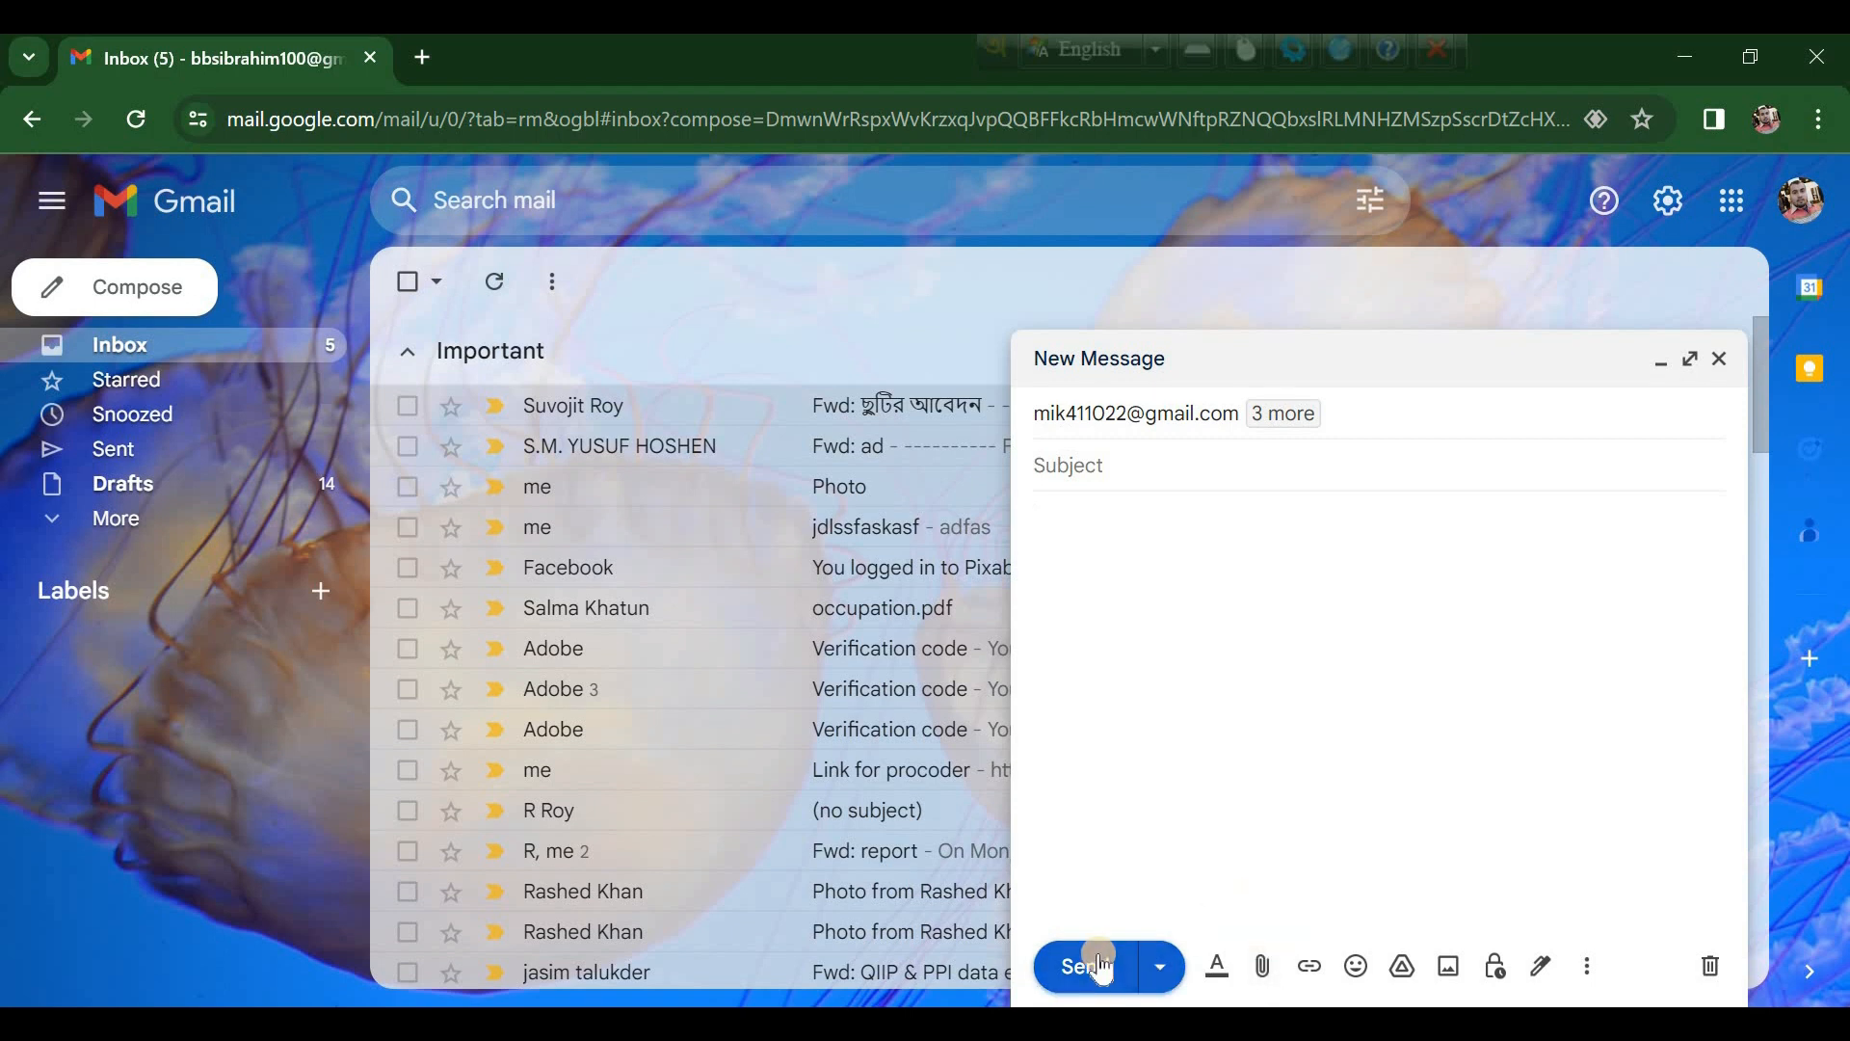
{"action": "left_click", "coordinate": [1720, 359]}
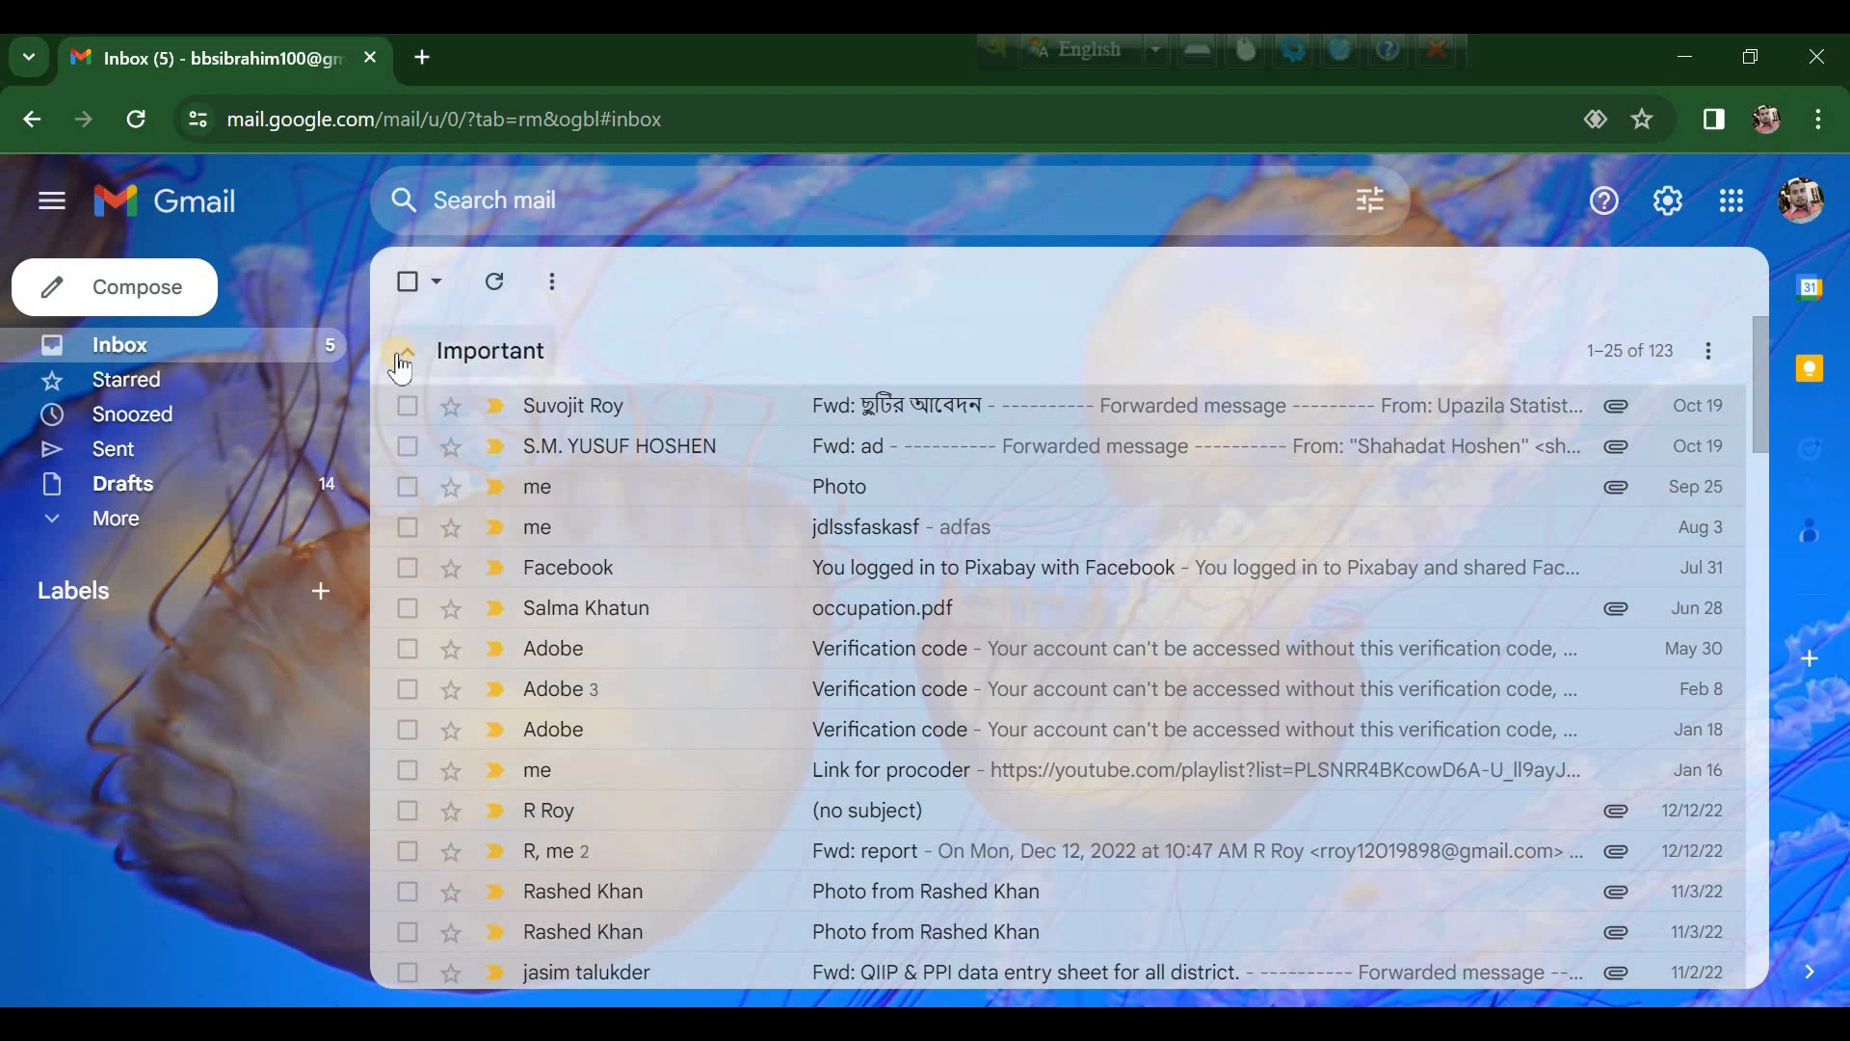
Step: Compose another message, typing 'man' and choosing the Mangers (4 members) suggestion as recipients
{"action": "left_click", "coordinate": [201, 289]}
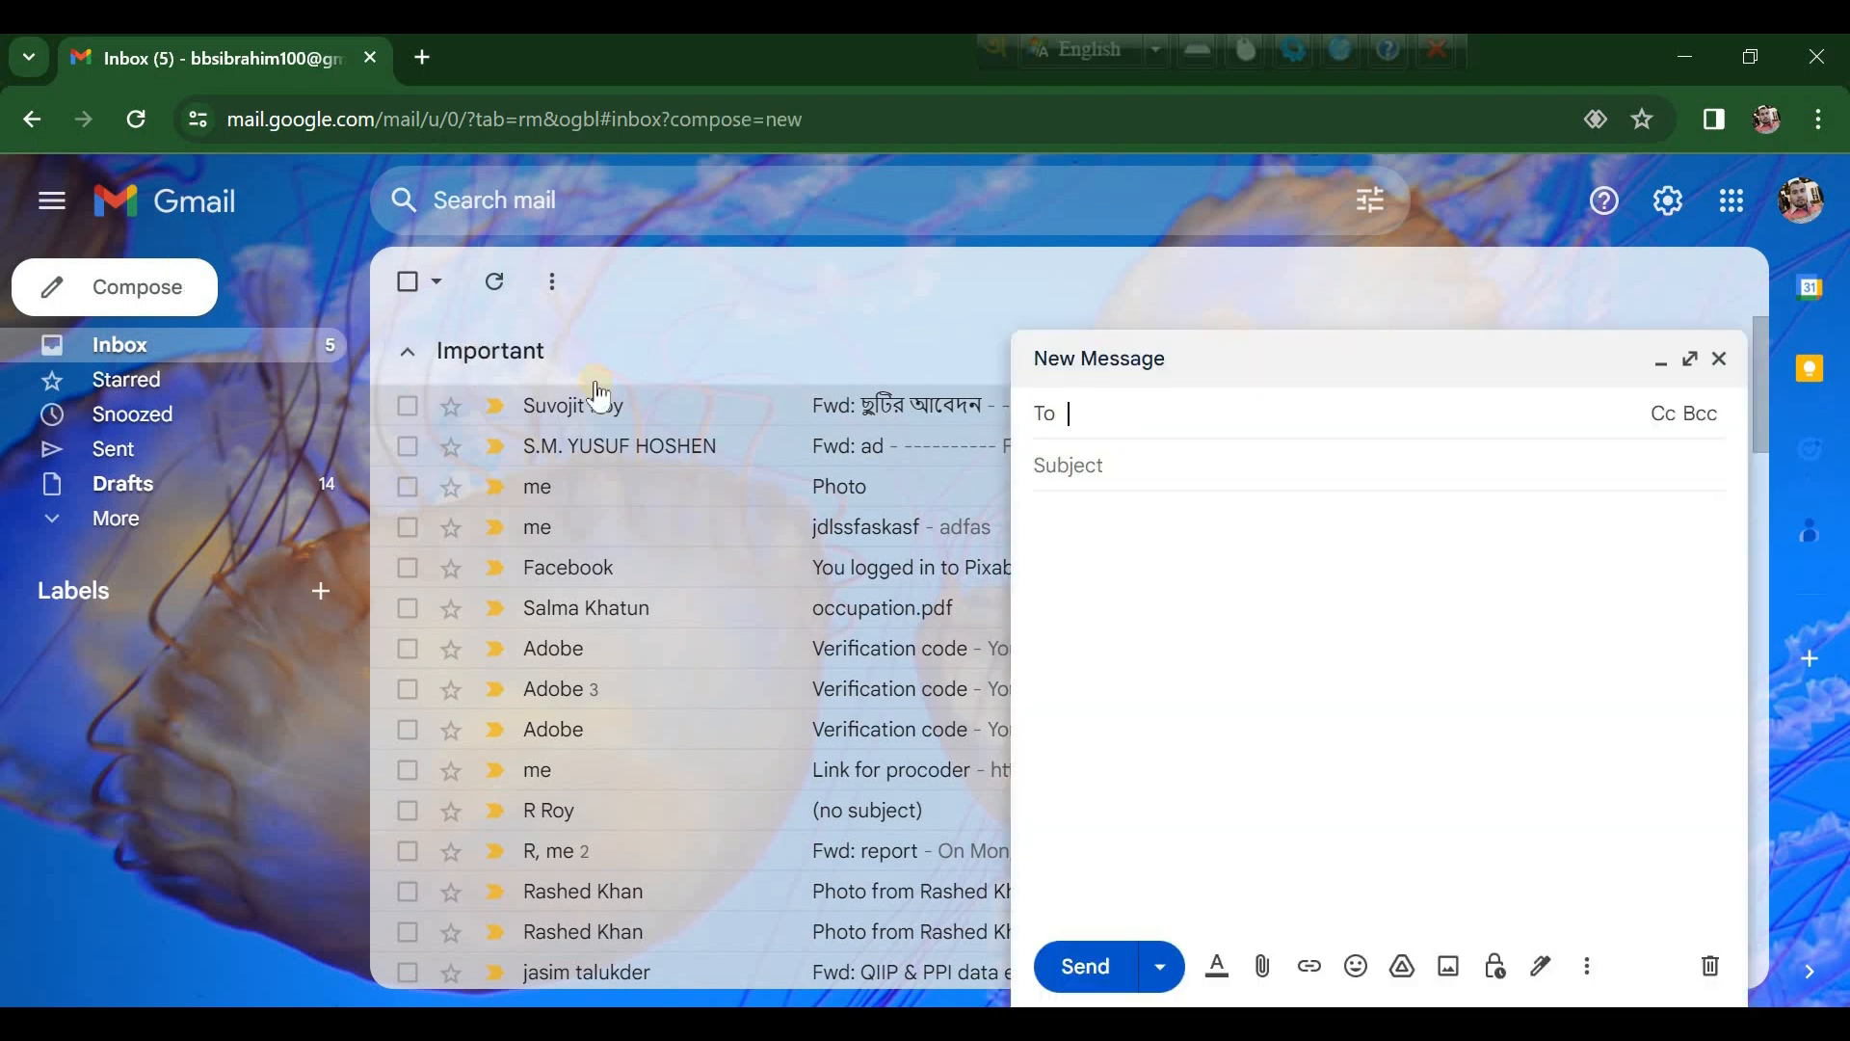
{"action": "type", "text": "man"}
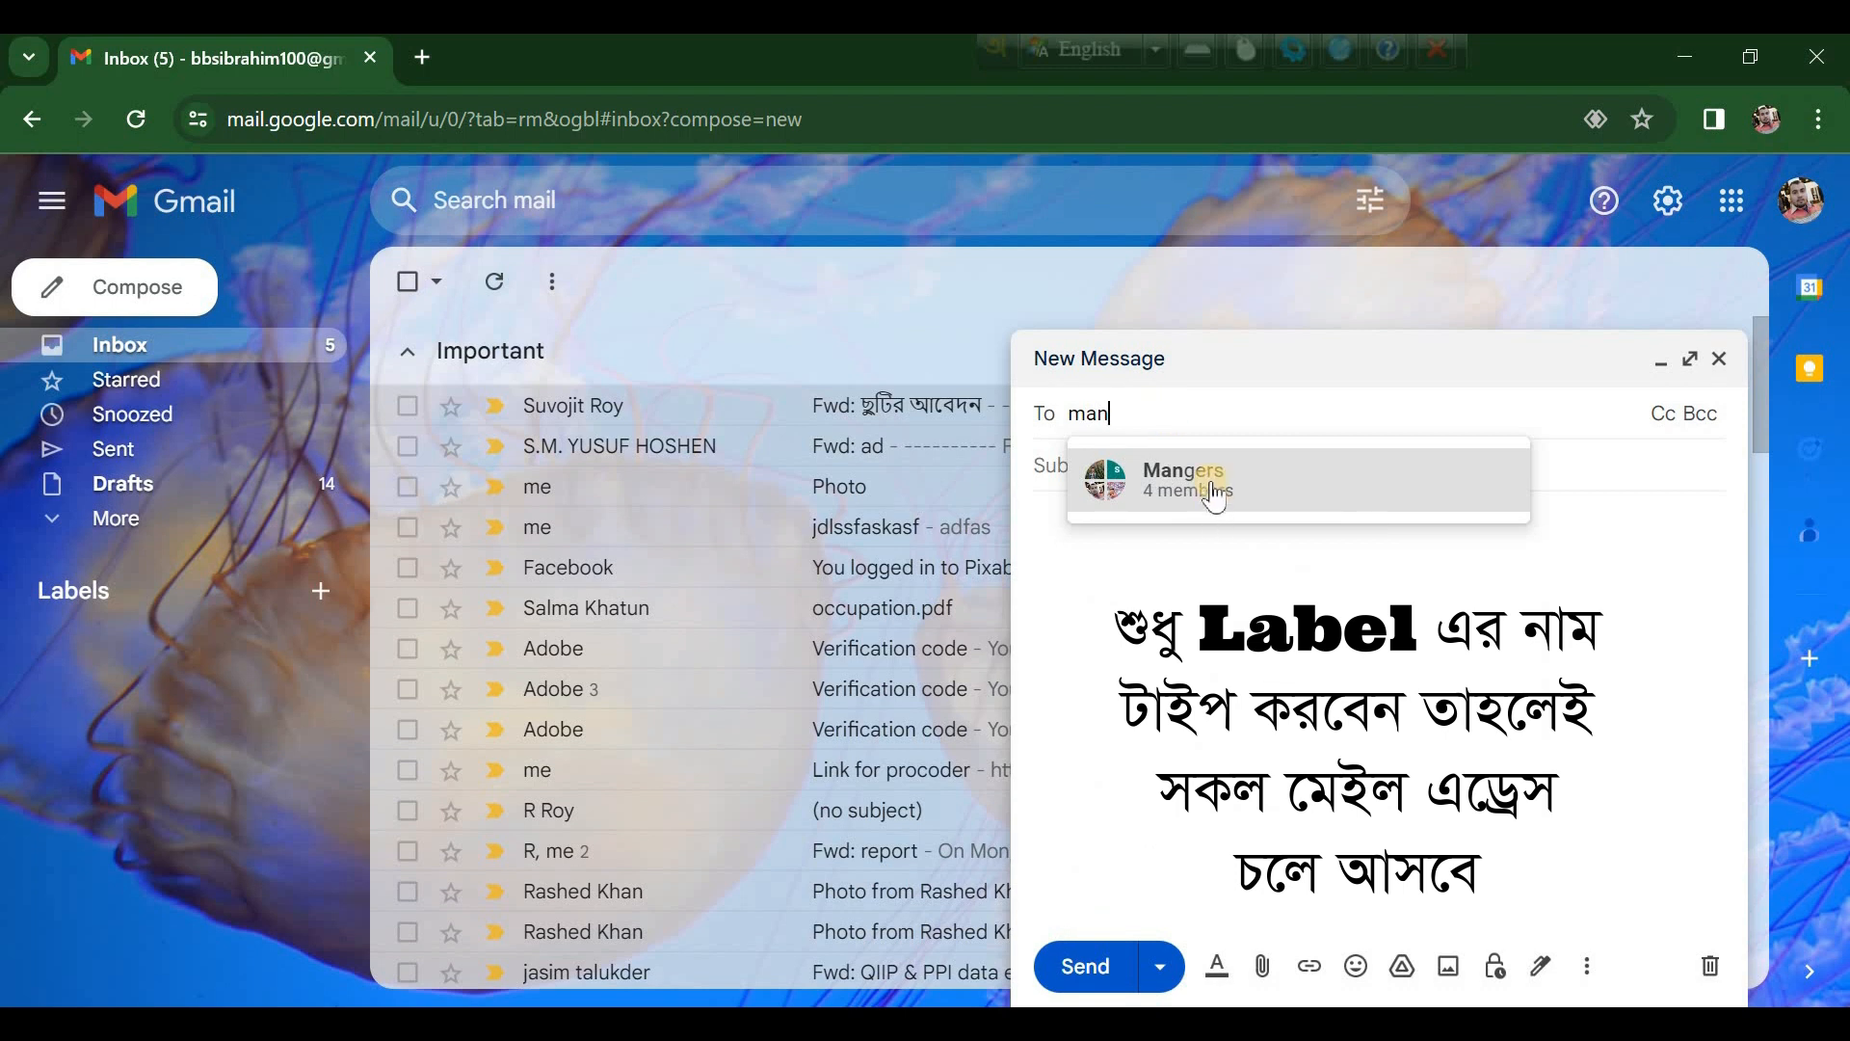
{"action": "left_click", "coordinate": [1210, 493]}
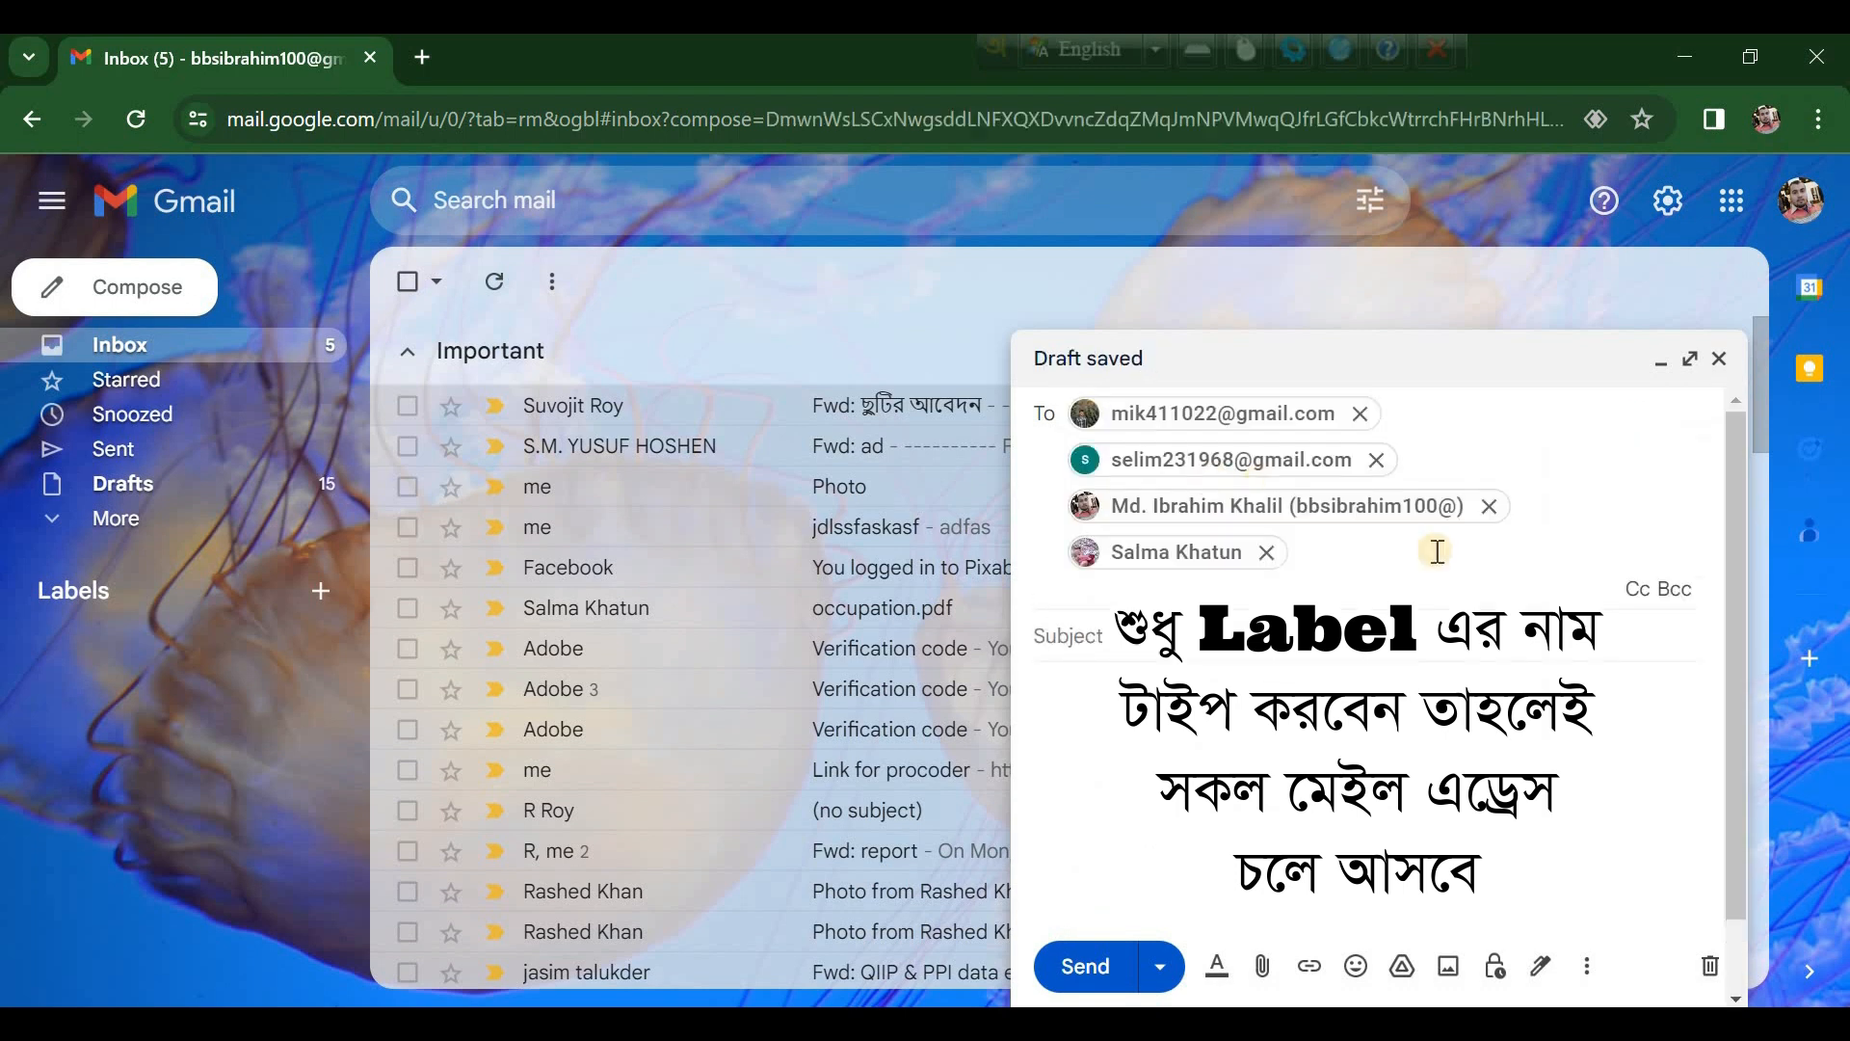